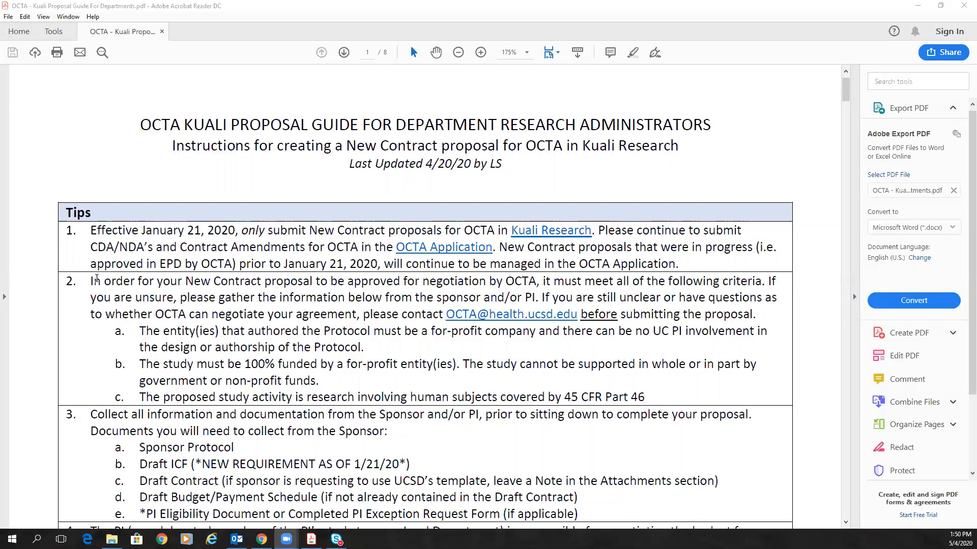
Review tip 2's criteria for OCTA contract negotiation, highlighting the protocol authorship, study funding and human subjects requirements in turn
{"action": "left_click_drag", "start_coordinate": [91, 283], "coordinate": [645, 398]}
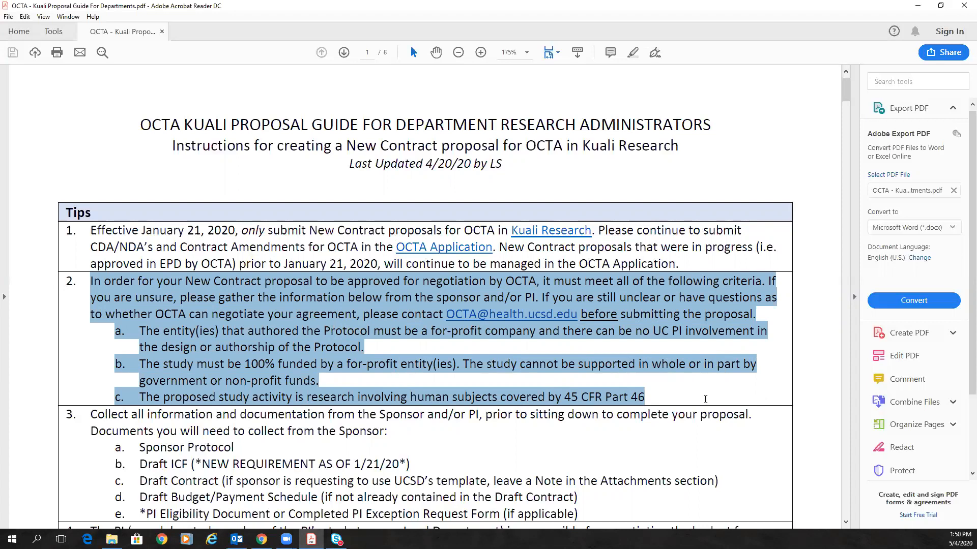
{"action": "left_click", "coordinate": [325, 369]}
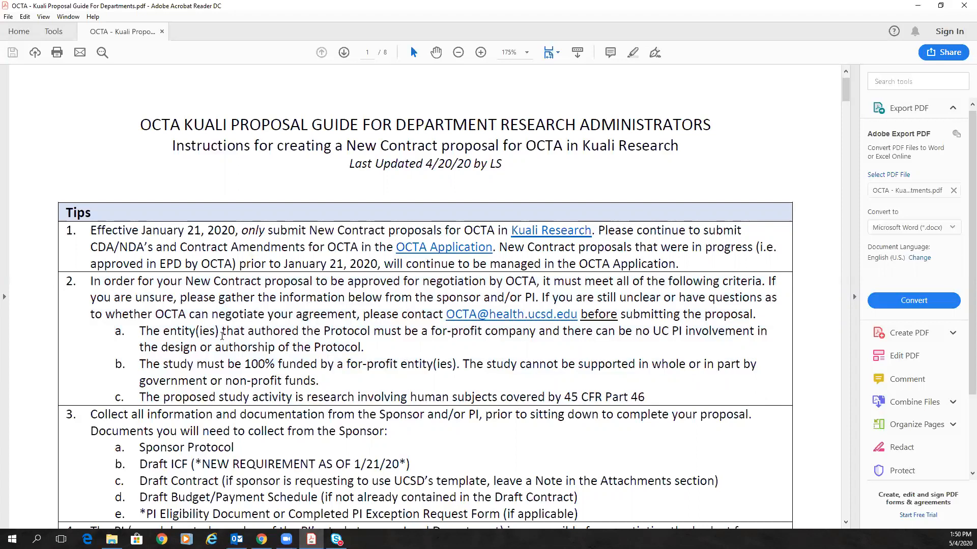
{"action": "mouse_move", "coordinate": [143, 334]}
{"action": "left_mouse_down"}
{"action": "mouse_move", "coordinate": [197, 347]}
{"action": "mouse_move", "coordinate": [366, 347]}
{"action": "left_mouse_up"}
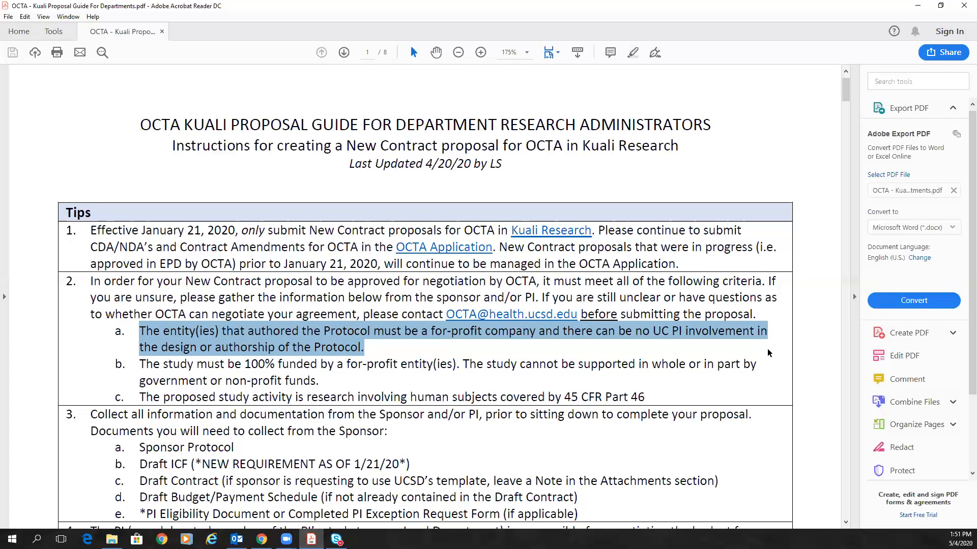
{"action": "left_click_drag", "start_coordinate": [142, 364], "coordinate": [317, 379]}
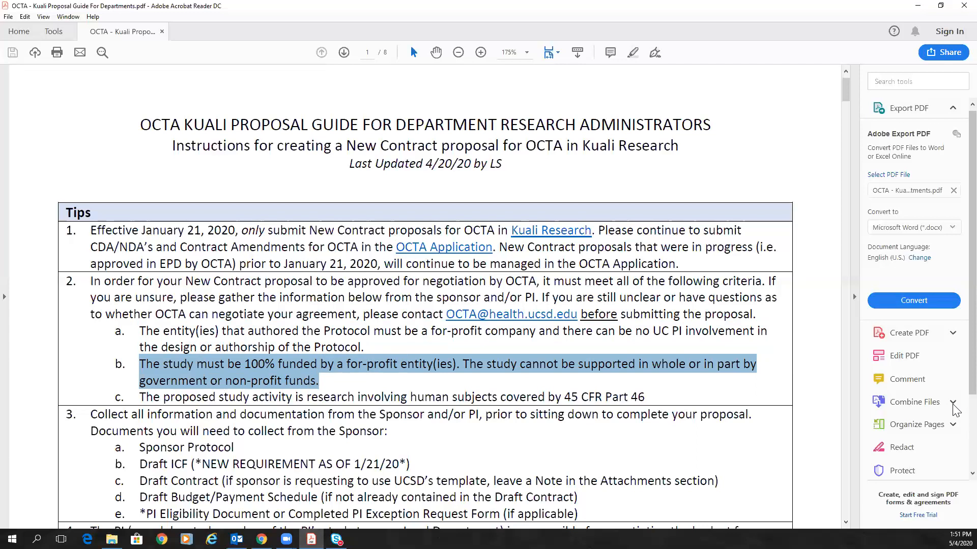
{"action": "mouse_move", "coordinate": [142, 396]}
{"action": "left_mouse_down"}
{"action": "mouse_move", "coordinate": [327, 415]}
{"action": "mouse_move", "coordinate": [349, 397]}
{"action": "mouse_move", "coordinate": [513, 416]}
{"action": "mouse_move", "coordinate": [643, 403]}
{"action": "left_mouse_up"}
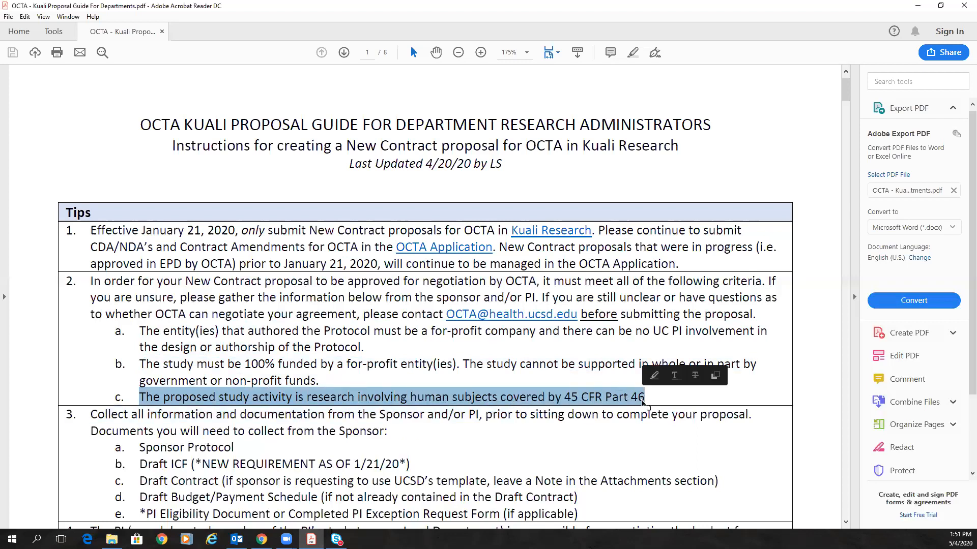
{"action": "left_click", "coordinate": [770, 388]}
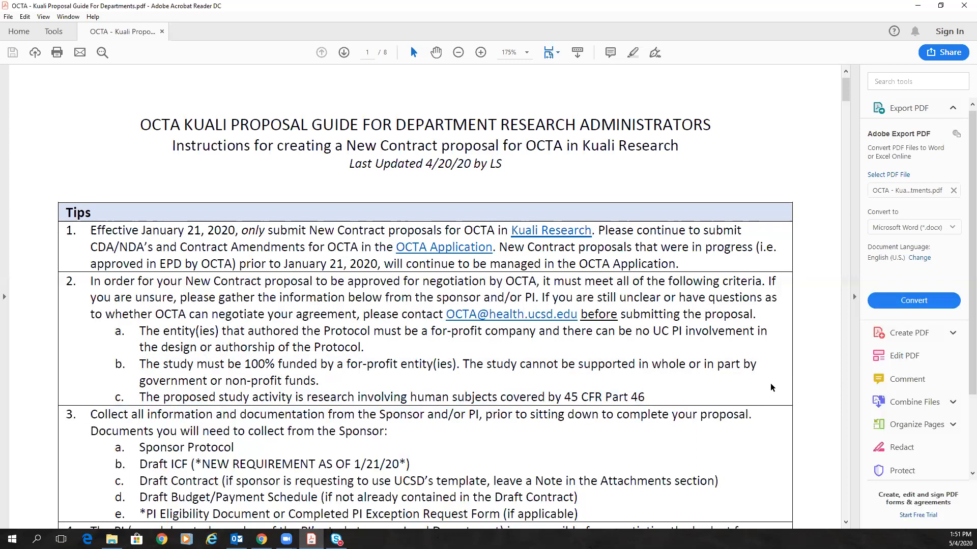
Review tip 3's list of documents to collect from the sponsor and the budget negotiation guidance in tip 4
{"action": "scroll", "coordinate": [771, 385], "scroll_direction": "down", "scroll_amount": 2}
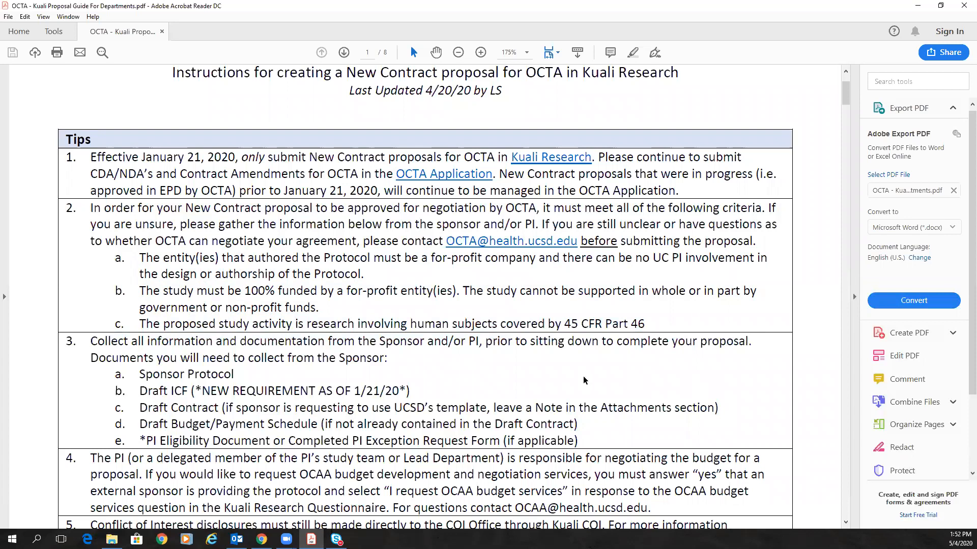
{"action": "left_click", "coordinate": [140, 375]}
{"action": "left_click_drag", "start_coordinate": [213, 390], "coordinate": [575, 436]}
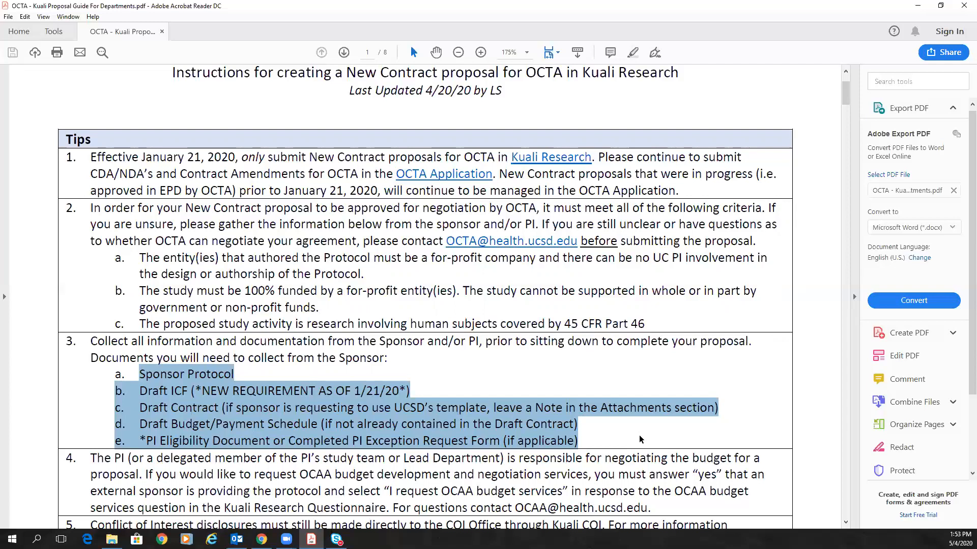
{"action": "left_click", "coordinate": [641, 440]}
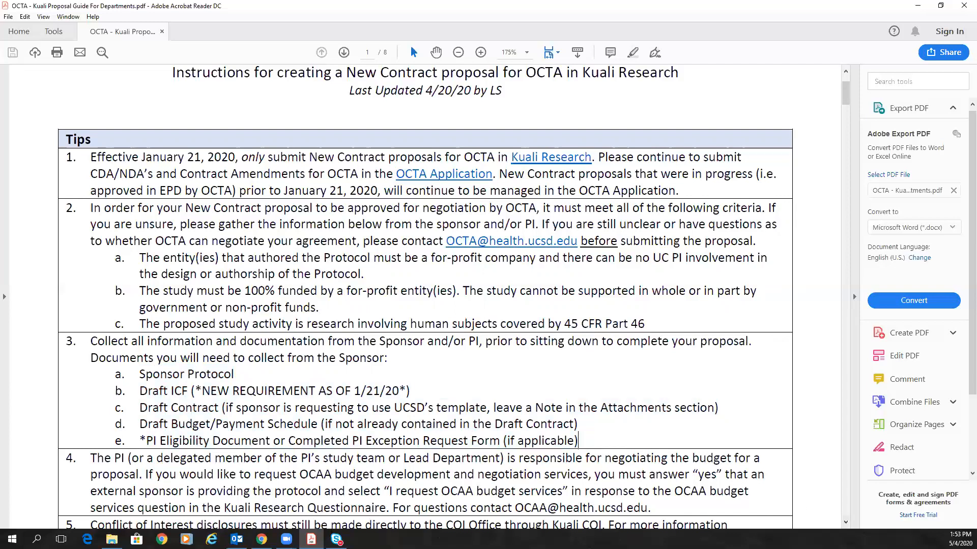
{"action": "left_click", "coordinate": [846, 522]}
{"action": "left_click", "coordinate": [845, 522]}
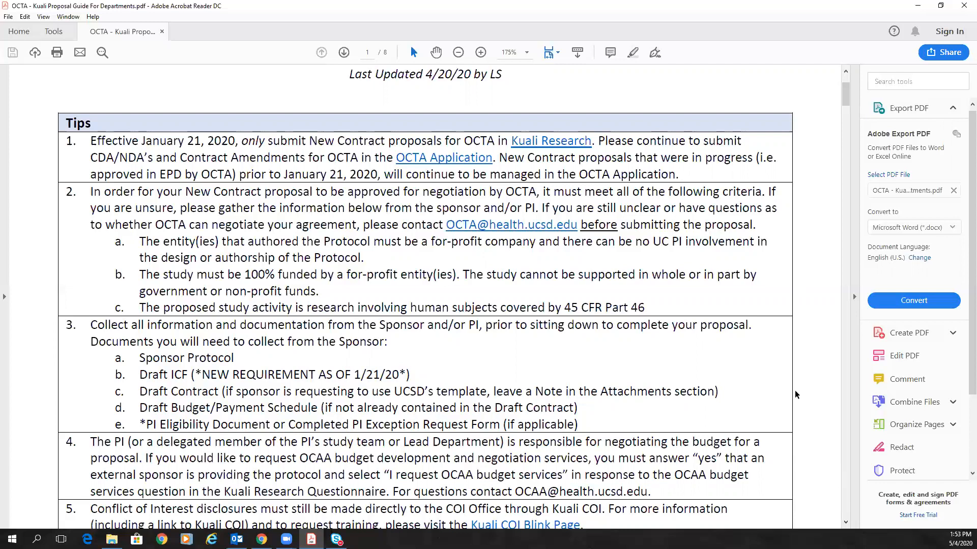
{"action": "scroll", "coordinate": [797, 395], "scroll_direction": "up", "scroll_amount": 3}
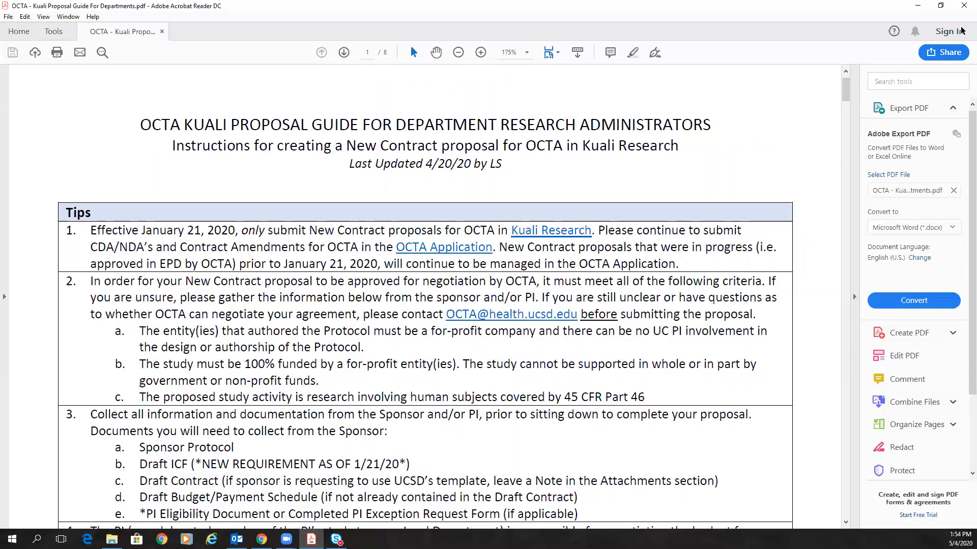
Switch to Kuali Research in the browser and open a blank Create Proposal form from the common proposal development tasks
{"action": "left_click", "coordinate": [918, 5]}
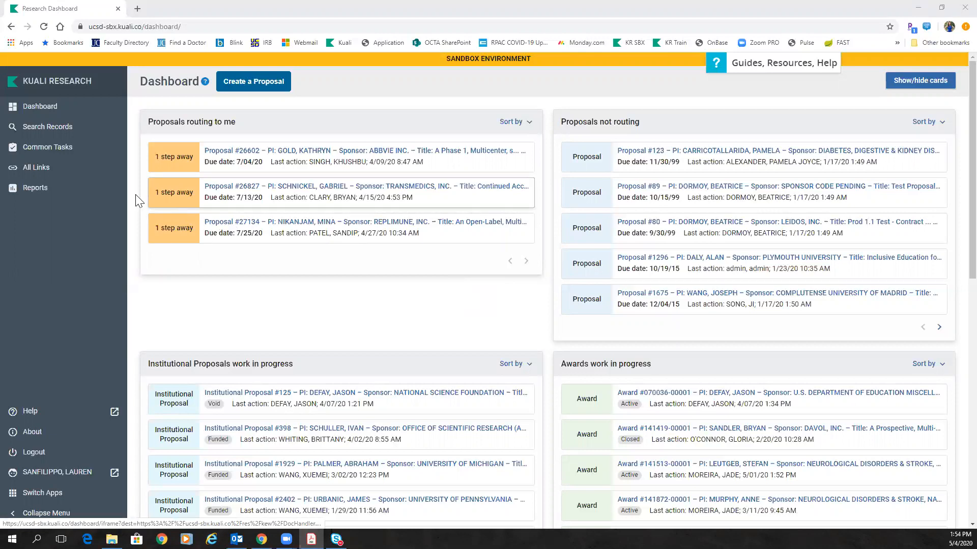
{"action": "left_click", "coordinate": [62, 154]}
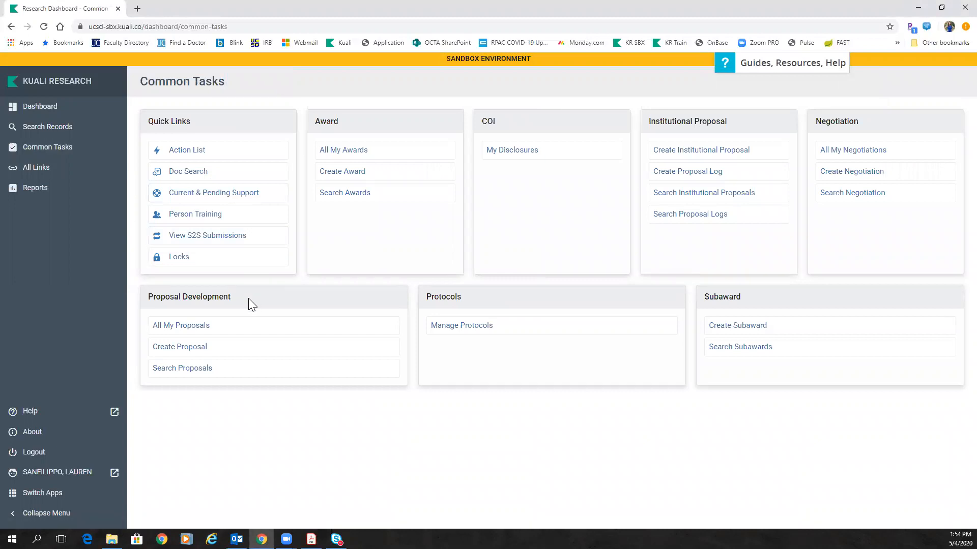
{"action": "left_click", "coordinate": [190, 351]}
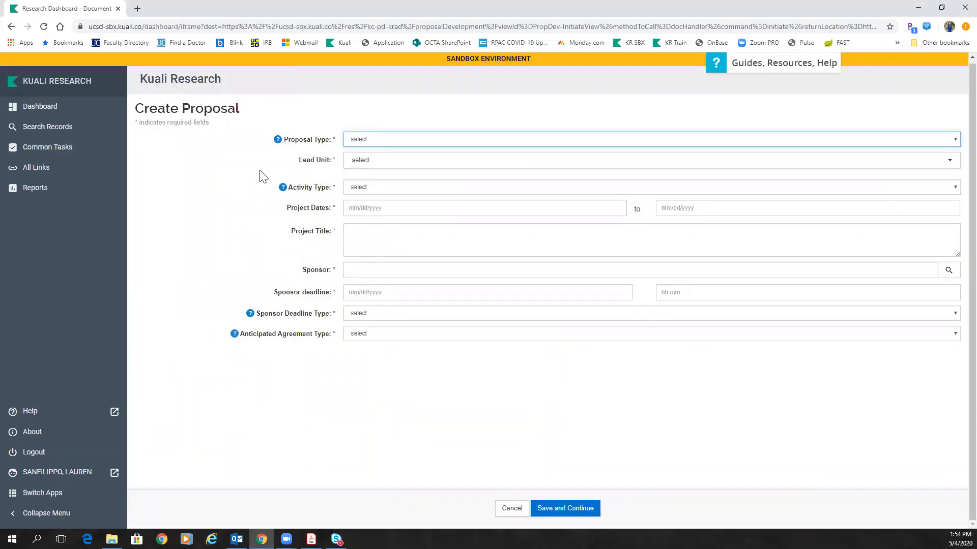
Set the proposal type to New, the lead unit to 000303 - Medicine and the activity type to Clinical Research
{"action": "left_click", "coordinate": [452, 145]}
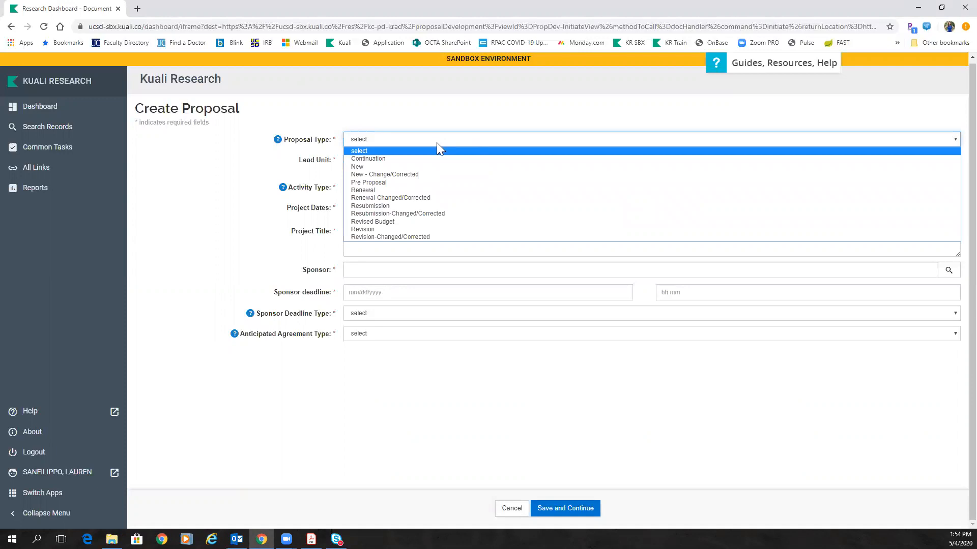
{"action": "left_click", "coordinate": [384, 166]}
{"action": "left_click", "coordinate": [385, 165]}
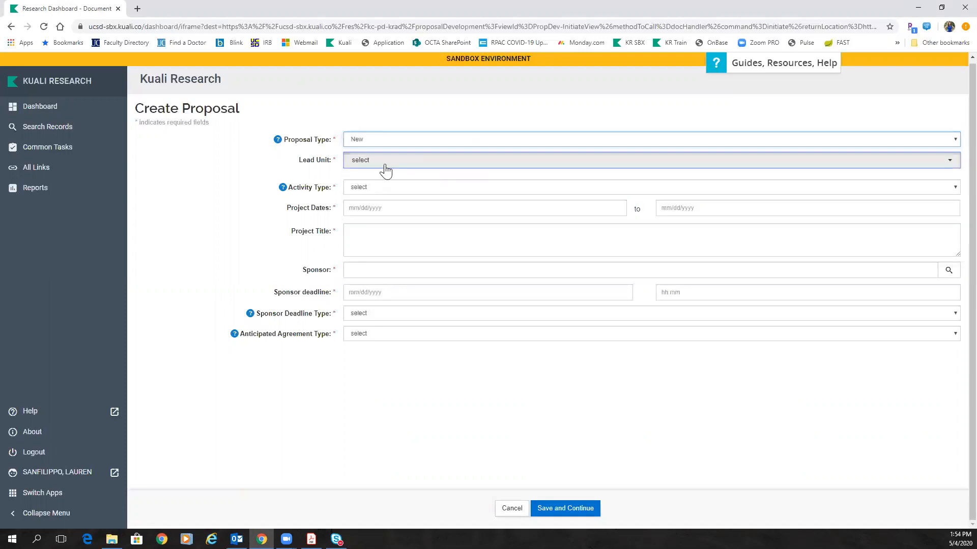
{"action": "type", "text": "Medicin"}
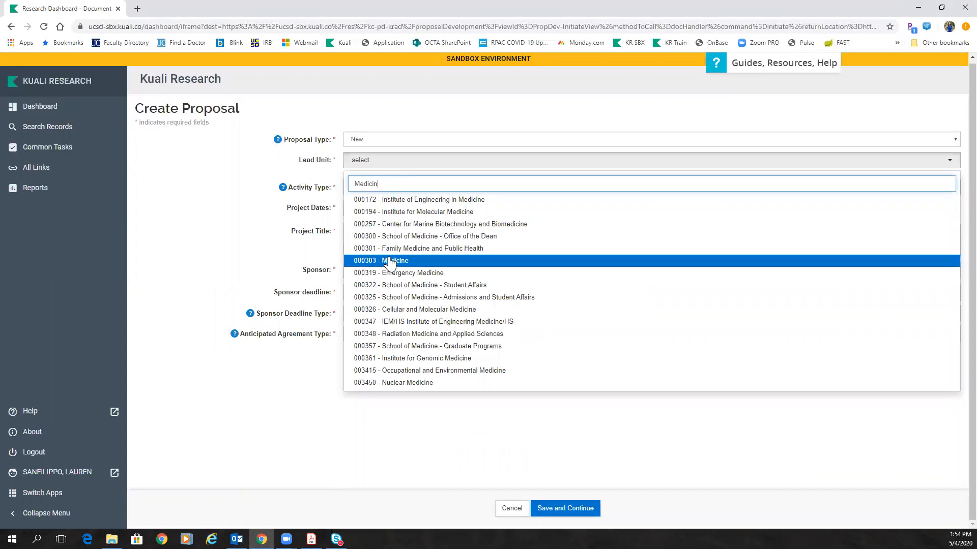
{"action": "left_click", "coordinate": [392, 261]}
{"action": "left_click", "coordinate": [384, 189]}
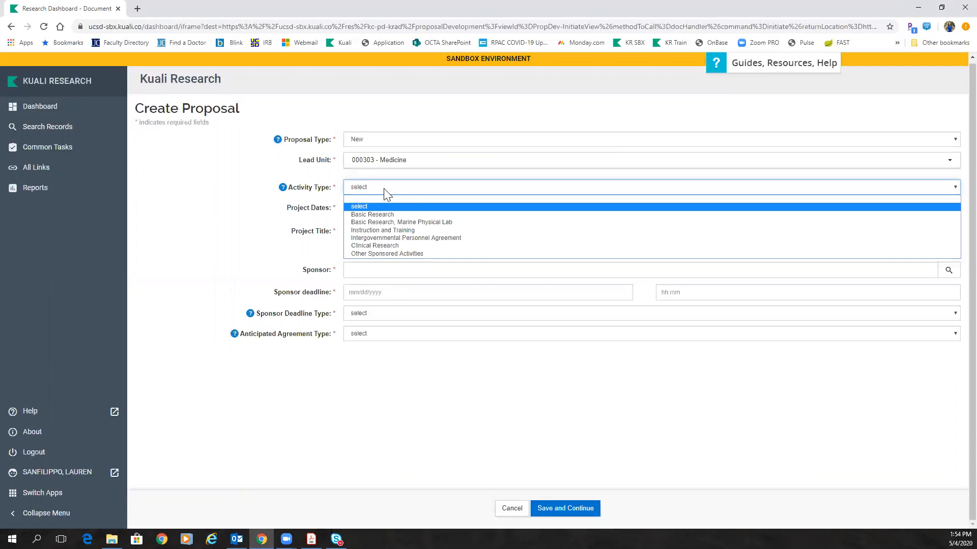
{"action": "left_click", "coordinate": [399, 245]}
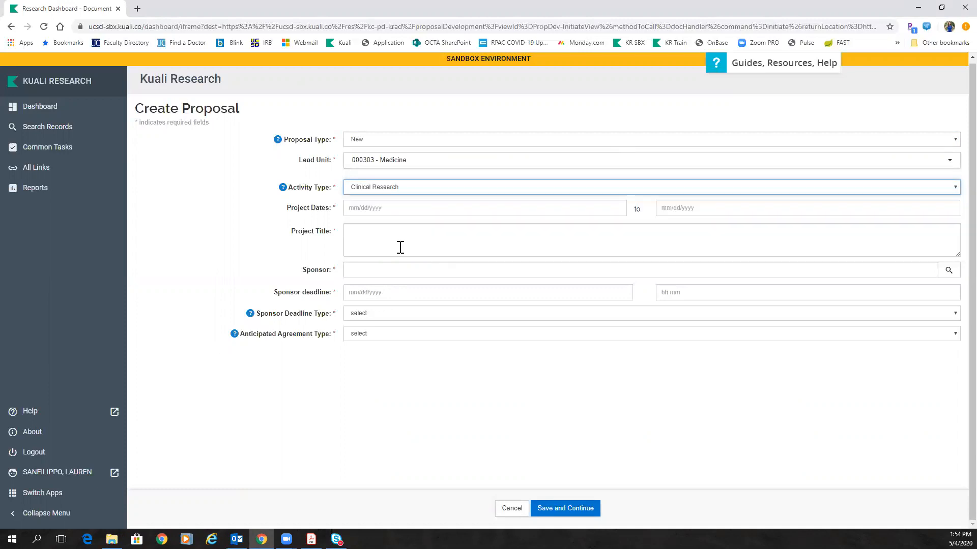
Set the project dates to run from 05/04/2020 to 05/03/2021
{"action": "left_click", "coordinate": [359, 212]}
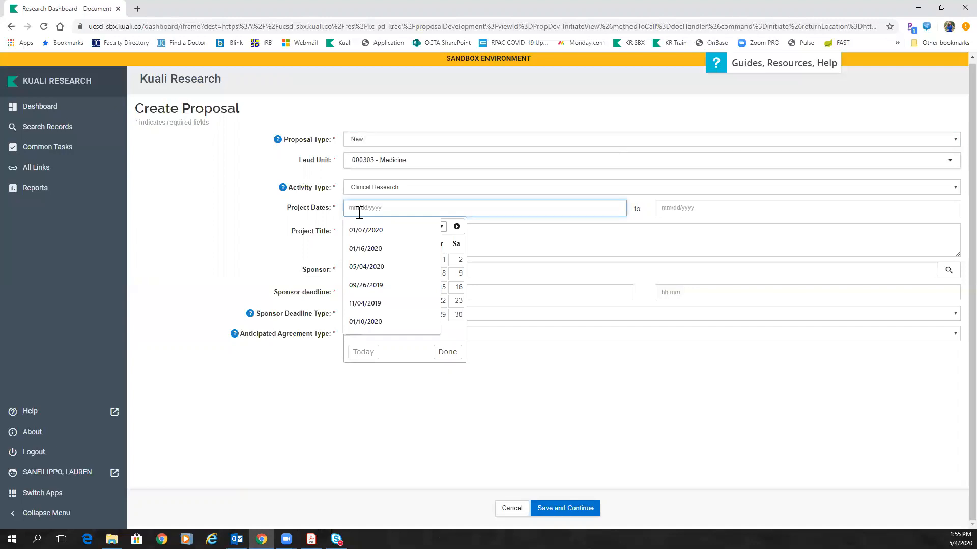
{"action": "type", "text": "05/04/2020"}
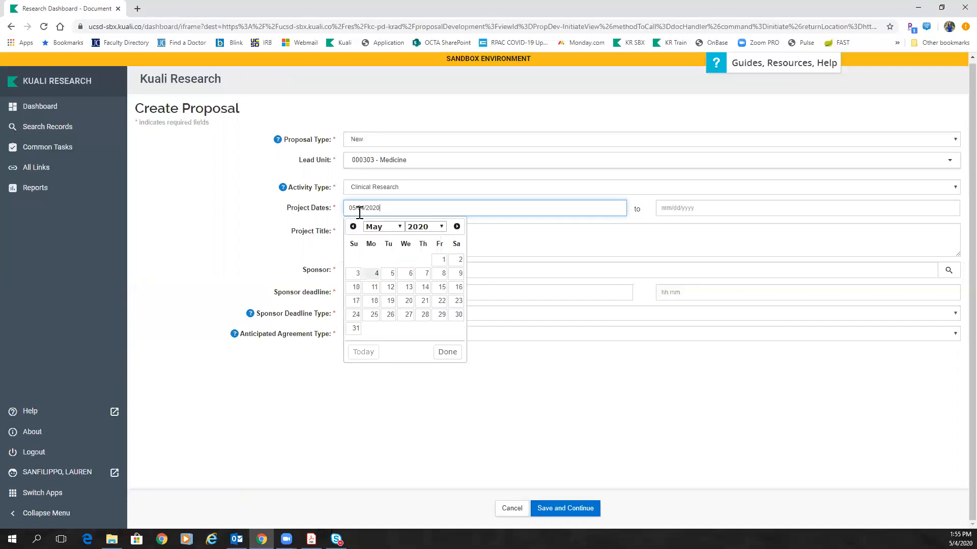
{"action": "left_click", "coordinate": [688, 213]}
{"action": "type", "text": "0"}
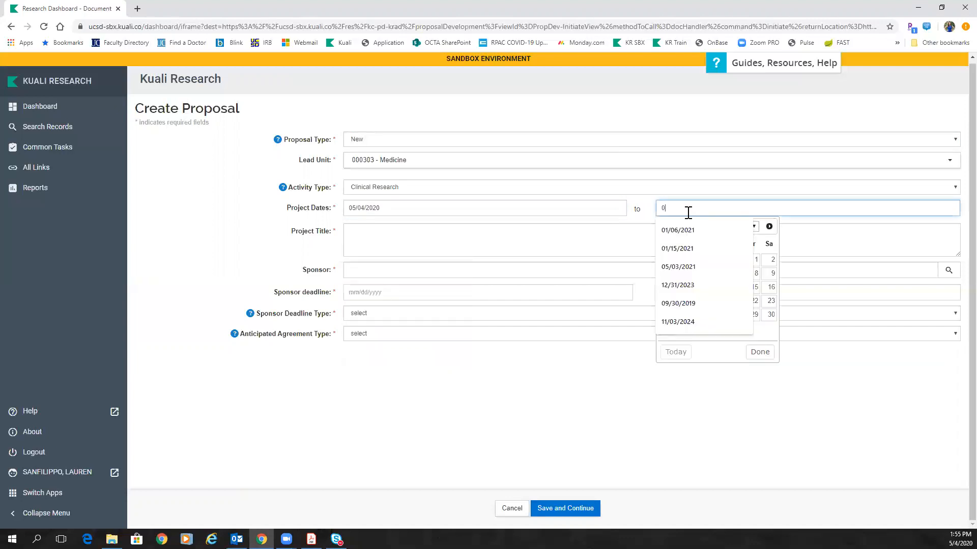
{"action": "type", "text": "5/03/2021"}
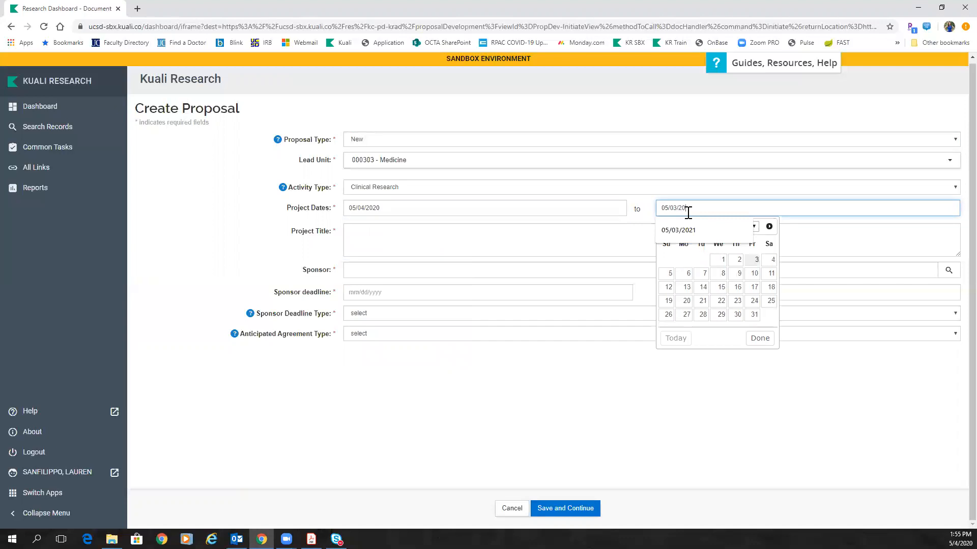
Enter "Protocol Title." as the project title and choose PFIZER INC. (8983) as the sponsor
{"action": "left_click", "coordinate": [563, 234]}
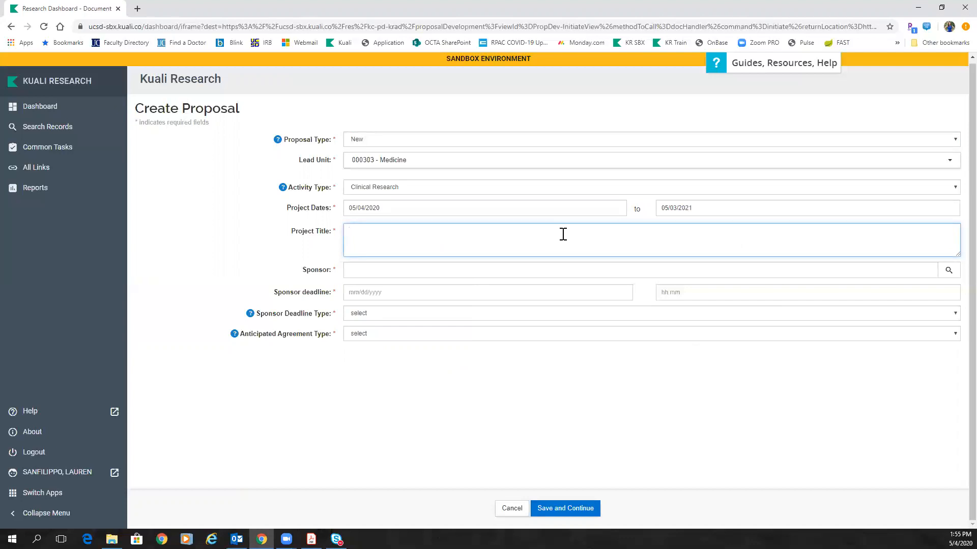
{"action": "type", "text": "Protocol Title."}
{"action": "left_click", "coordinate": [455, 273]}
{"action": "type", "text": "Pfizer"}
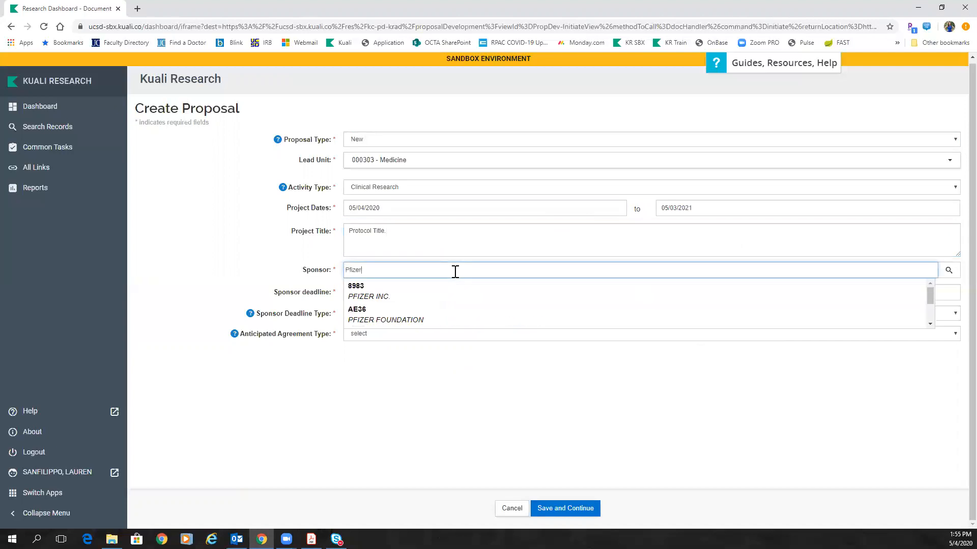
{"action": "left_click", "coordinate": [400, 294]}
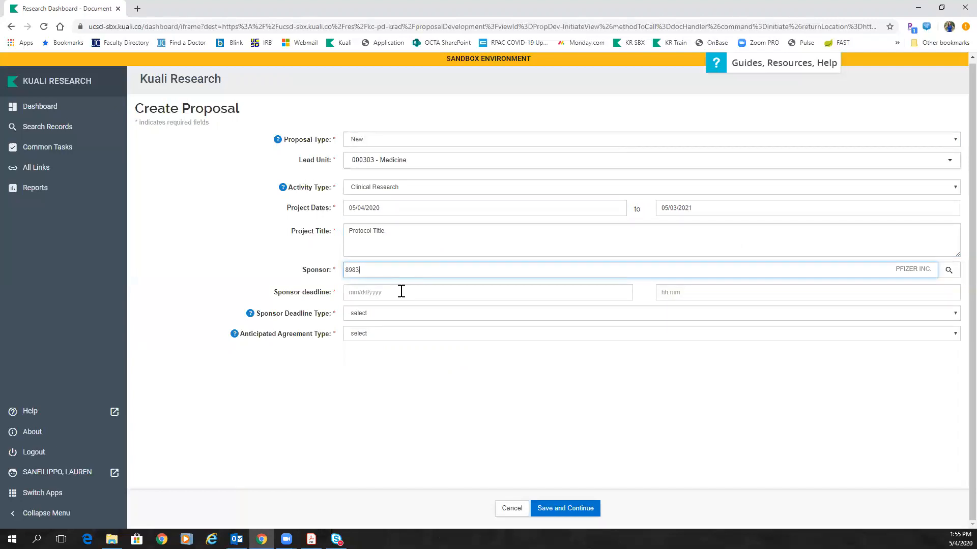
Set the sponsor deadline to 08/03/2020 with the deadline type Internal
{"action": "left_click", "coordinate": [391, 294]}
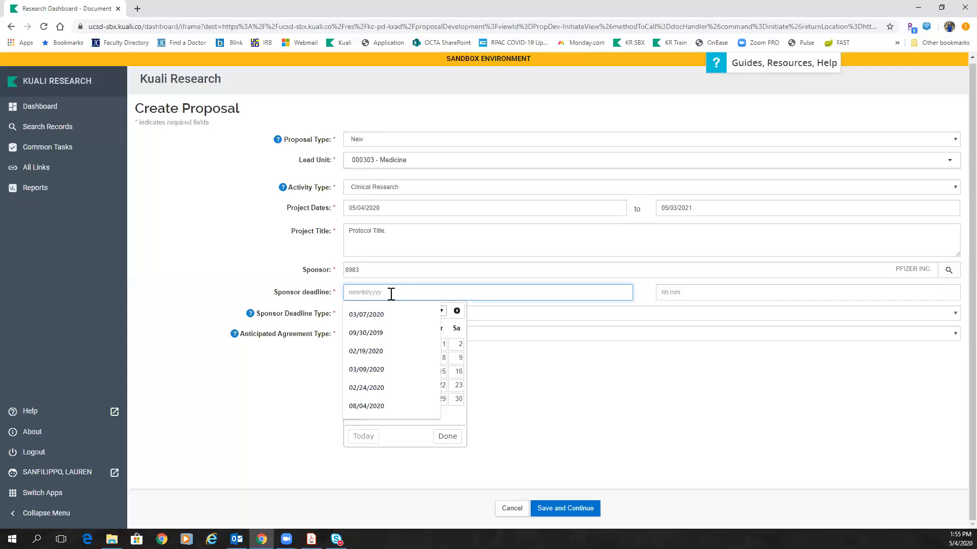
{"action": "type", "text": "08"}
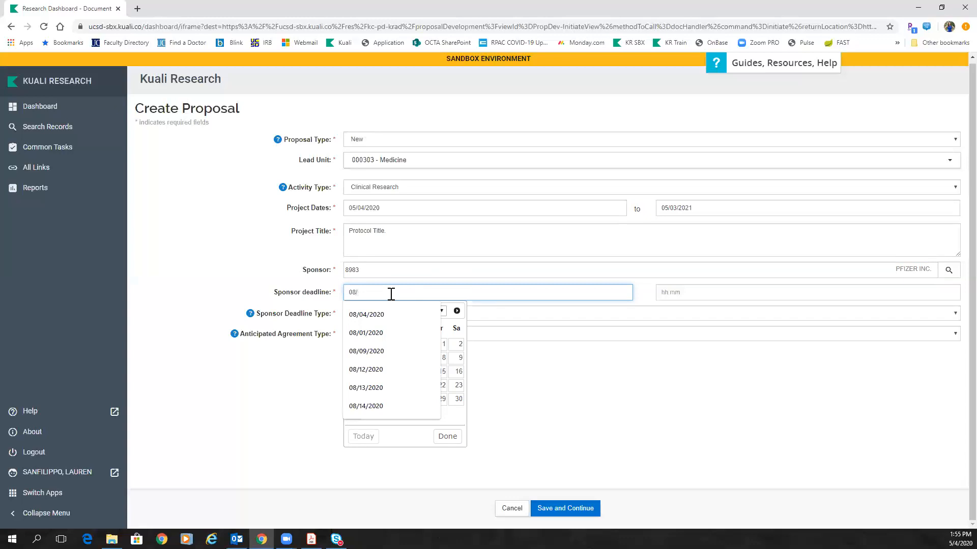
{"action": "type", "text": "/03/2020"}
{"action": "left_click", "coordinate": [608, 367]}
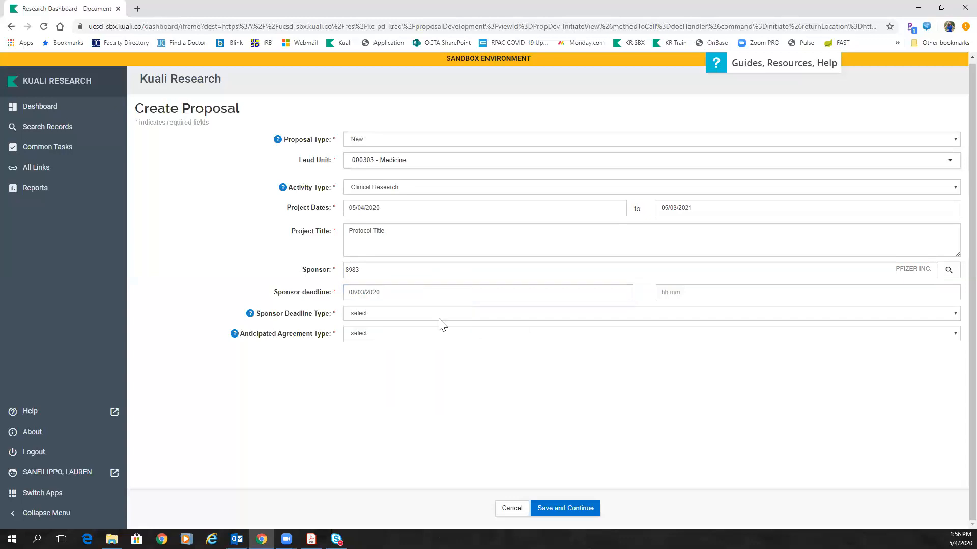
{"action": "left_click", "coordinate": [375, 314]}
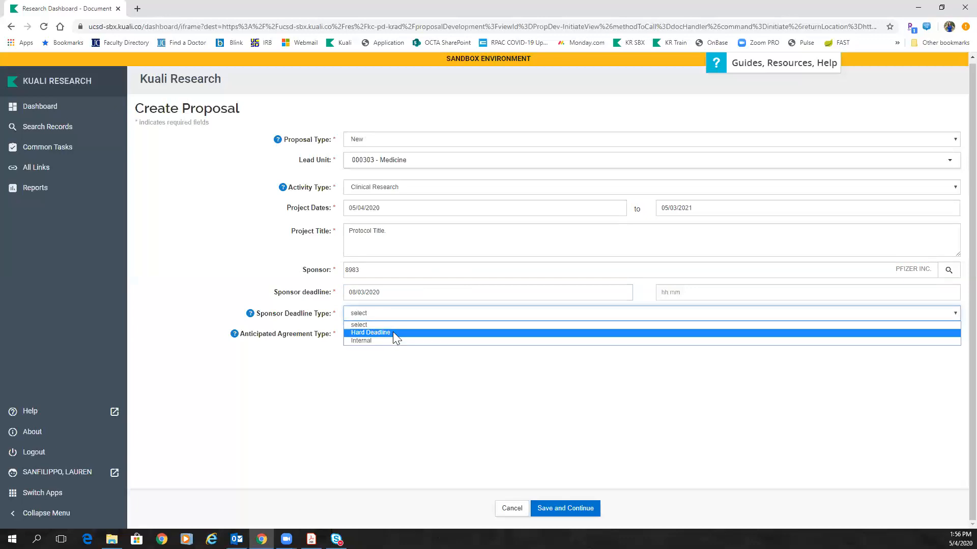
{"action": "left_click", "coordinate": [369, 341]}
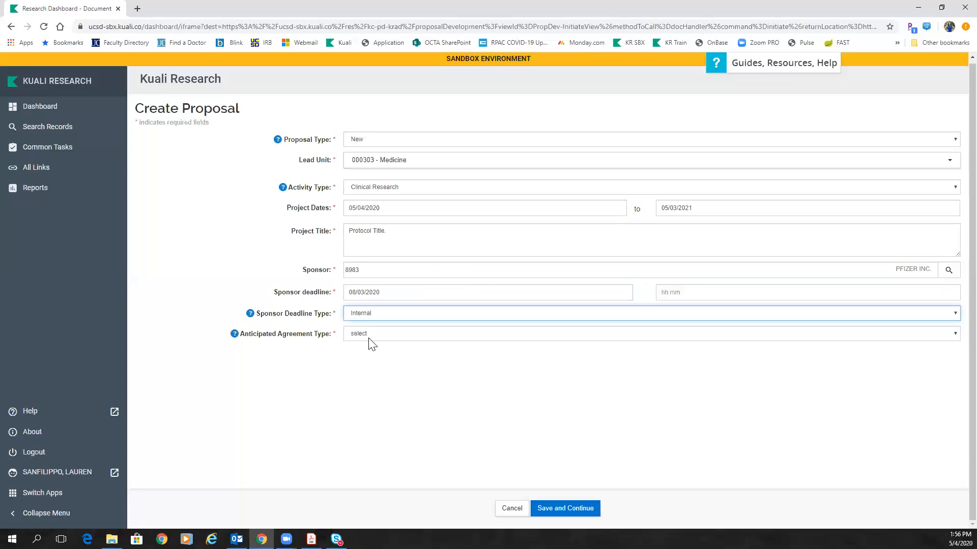
Set the anticipated agreement type to Contract, then save the new proposal and continue to its details
{"action": "left_click", "coordinate": [371, 338]}
{"action": "left_click", "coordinate": [367, 354]}
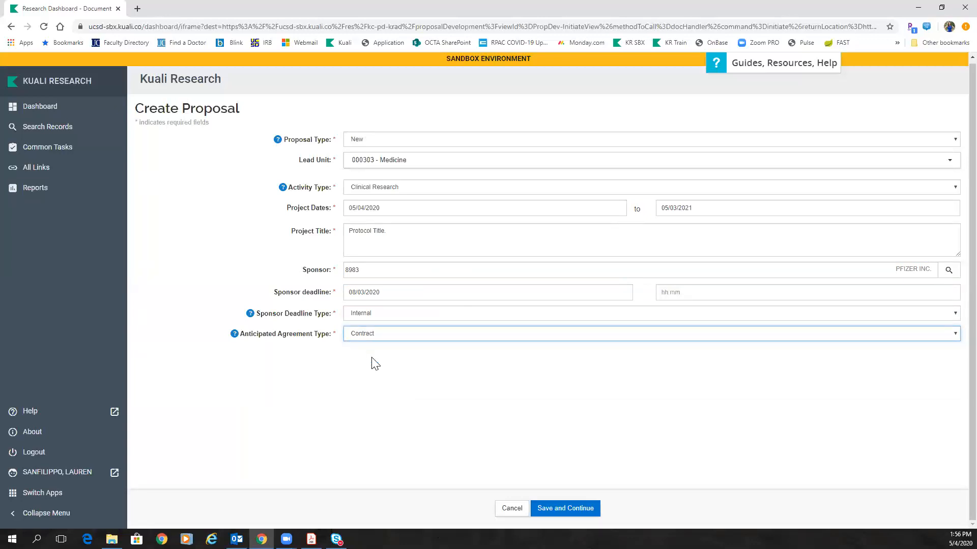
{"action": "left_click", "coordinate": [555, 515]}
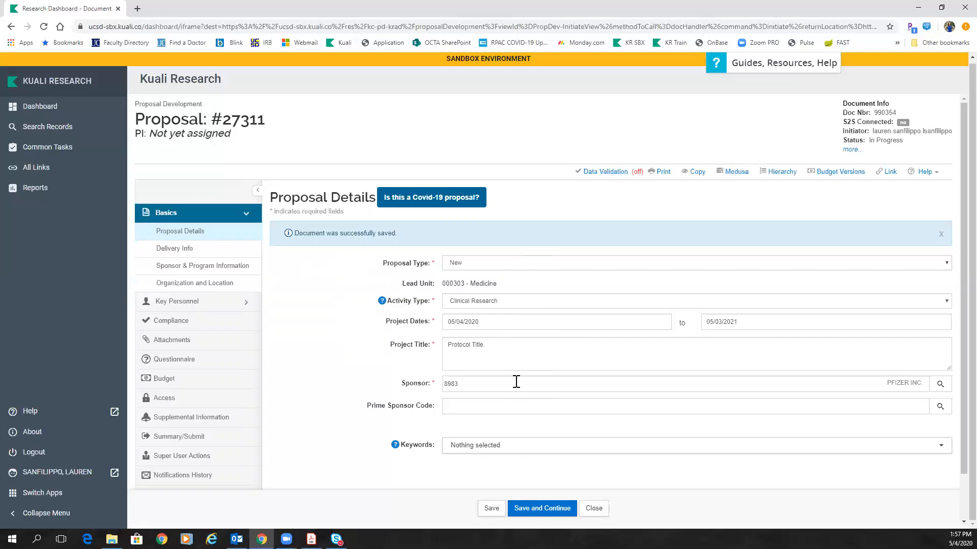
Change the sponsor to PPD INC. (1967) and enter PFIZER INC. (8983) as the prime sponsor
{"action": "left_click_drag", "start_coordinate": [468, 383], "coordinate": [441, 387]}
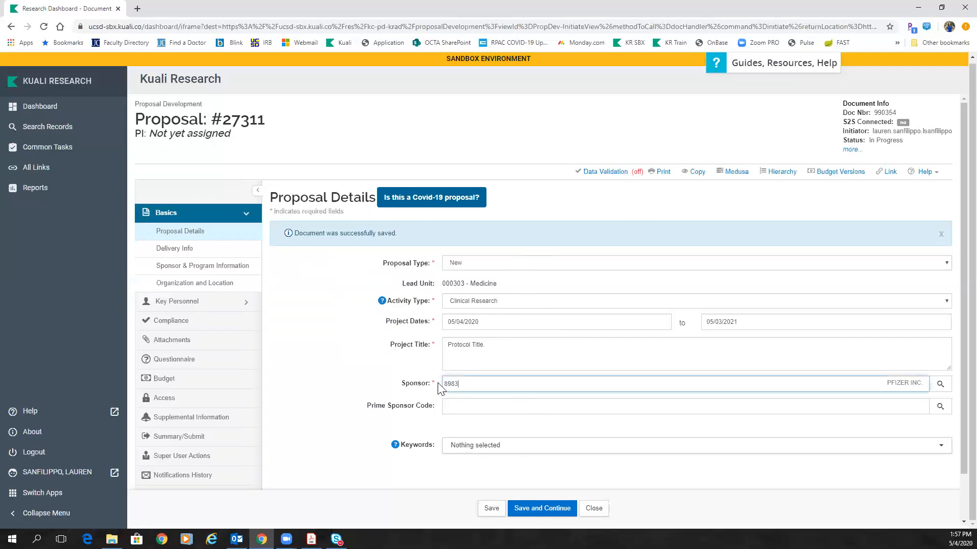
{"action": "type", "text": "1967"}
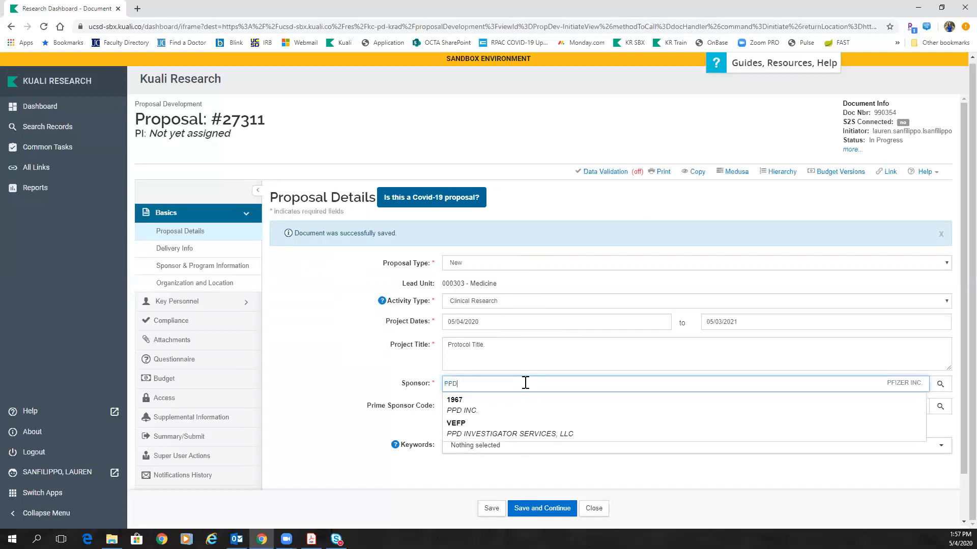
{"action": "left_click", "coordinate": [501, 406]}
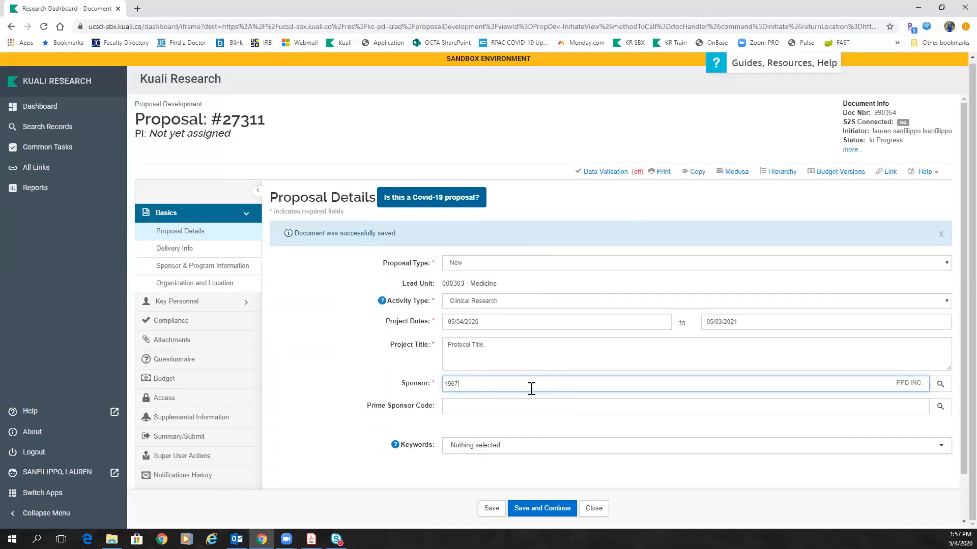
{"action": "left_click", "coordinate": [473, 410]}
{"action": "type", "text": "Pfizer"}
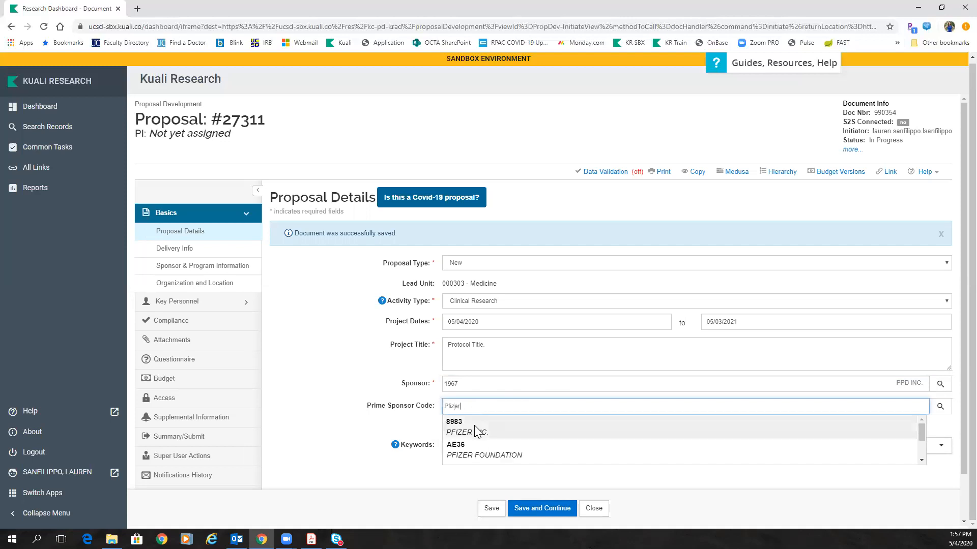
{"action": "left_click", "coordinate": [476, 430]}
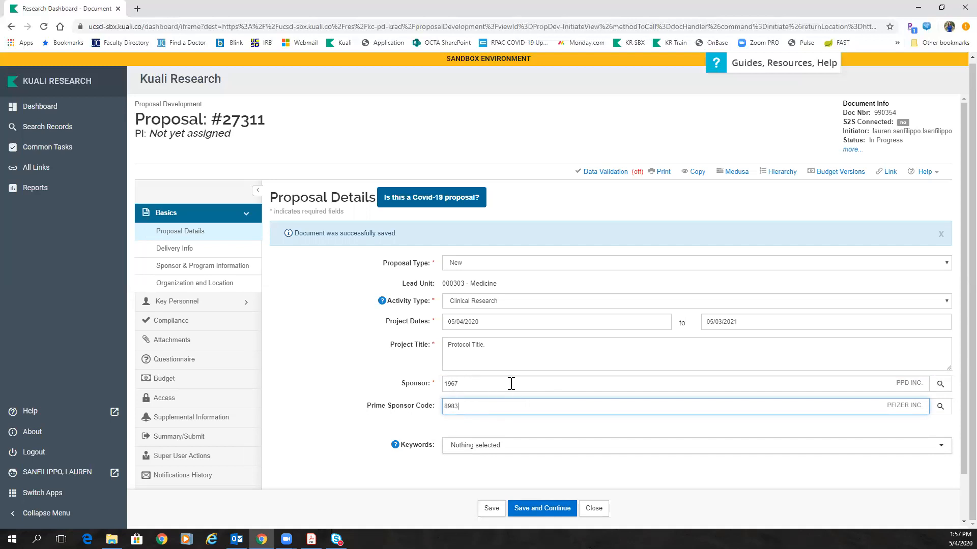
Clear the prime sponsor code, set the sponsor back to PFIZER INC. (8983), and save the proposal details
{"action": "left_click_drag", "start_coordinate": [491, 407], "coordinate": [427, 407]}
{"action": "key", "text": "BackSpace"}
{"action": "left_click_drag", "start_coordinate": [485, 384], "coordinate": [422, 379]}
{"action": "type", "text": "pfizer"}
{"action": "left_click", "coordinate": [466, 409]}
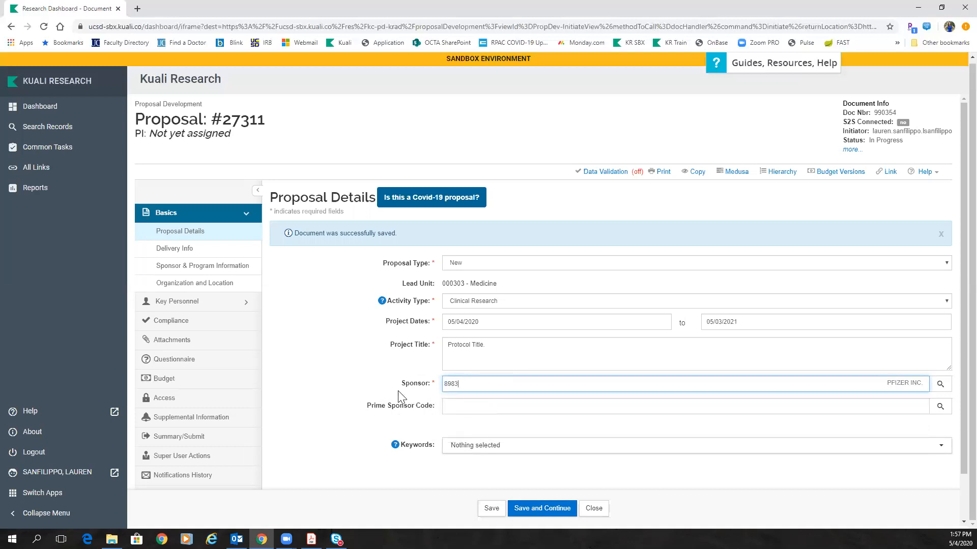
{"action": "left_click", "coordinate": [489, 508]}
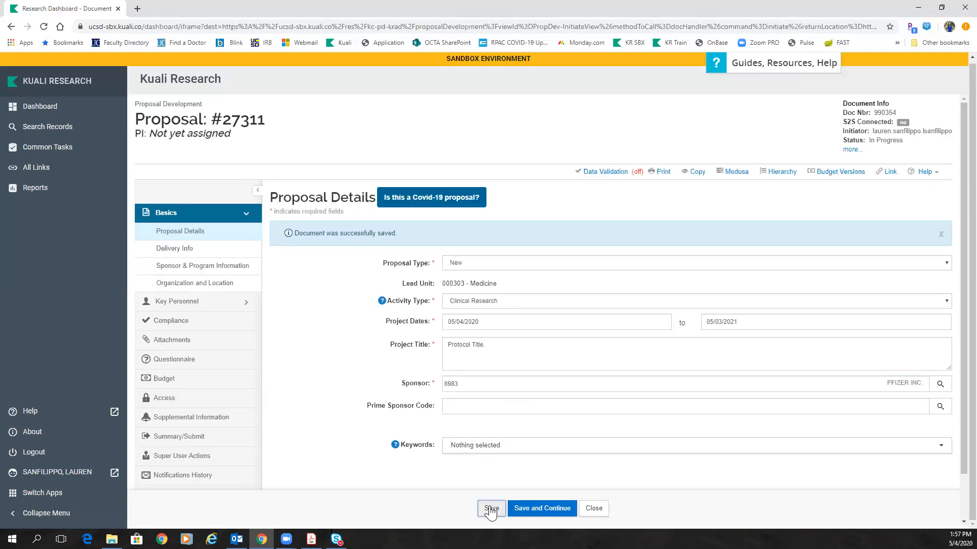
In the proposal's key personnel, search employees by the investigator's last name with a wildcard asterisk on each side
{"action": "left_click", "coordinate": [199, 304]}
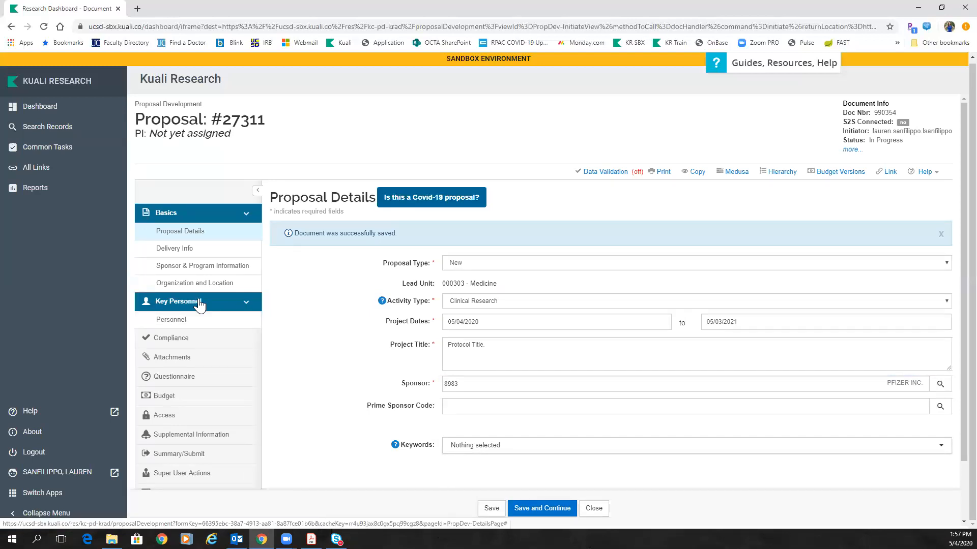
{"action": "left_click", "coordinate": [173, 321]}
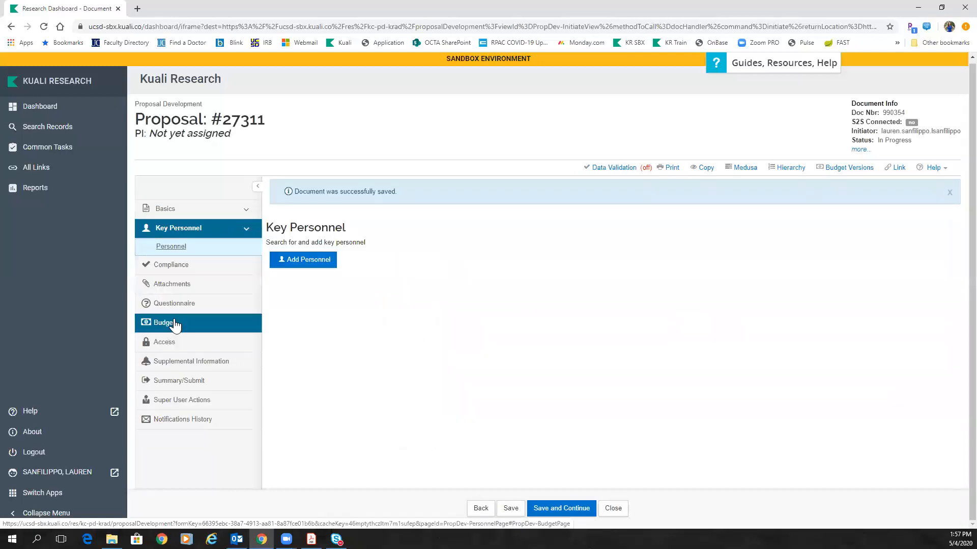
{"action": "left_click", "coordinate": [316, 260]}
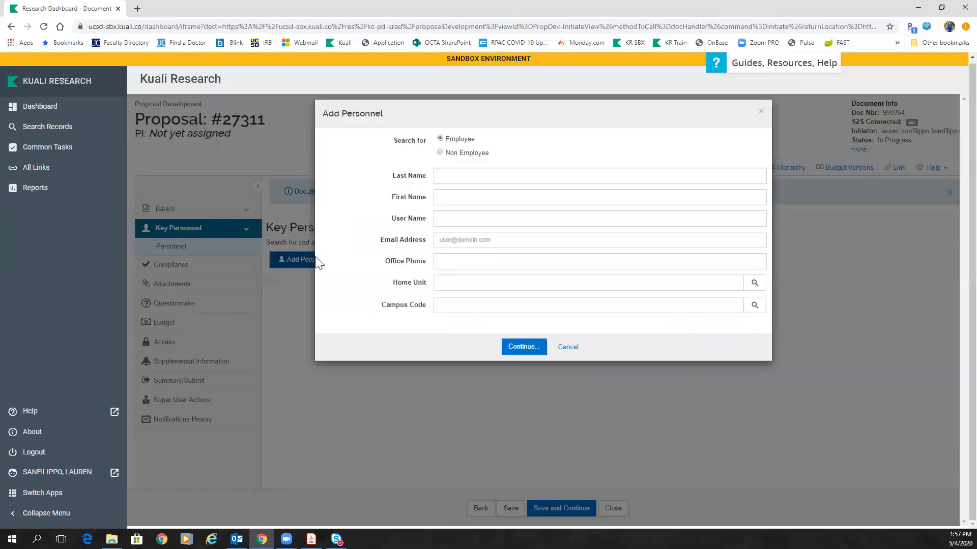
{"action": "left_click", "coordinate": [454, 187]}
{"action": "type", "text": "*Sandborn"}
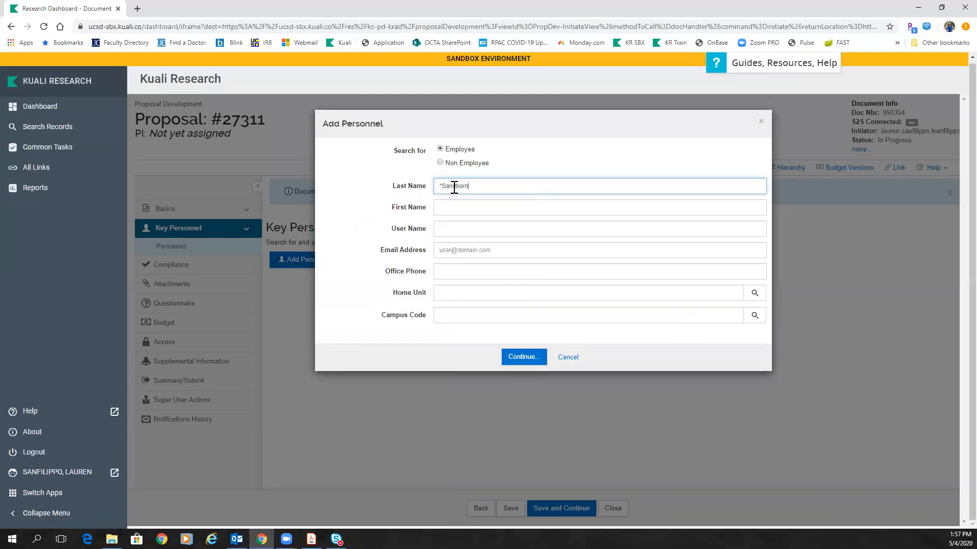
{"action": "type", "text": "*"}
{"action": "left_click", "coordinate": [524, 356]}
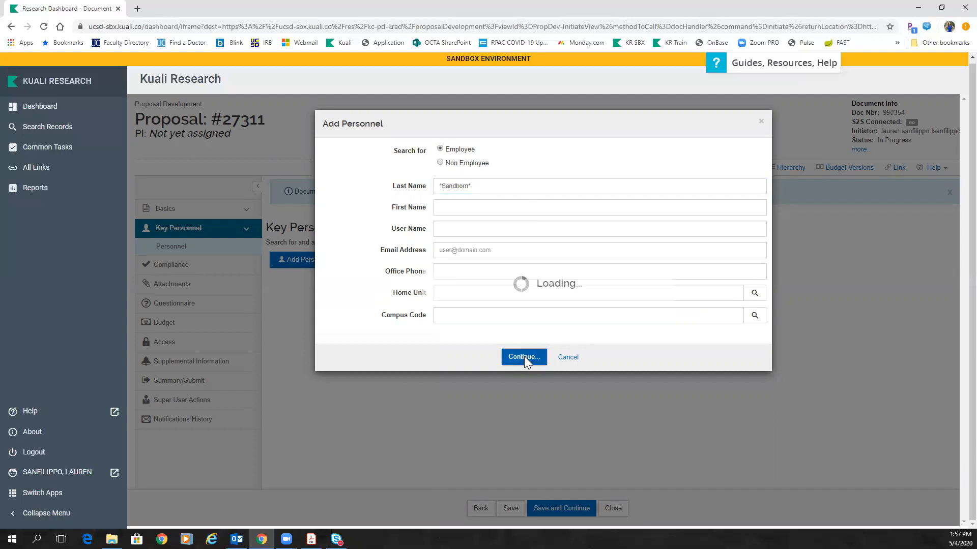
Select the matching employee and add them to the proposal with the Principal Investigator role
{"action": "left_click", "coordinate": [327, 174]}
{"action": "left_click", "coordinate": [506, 235]}
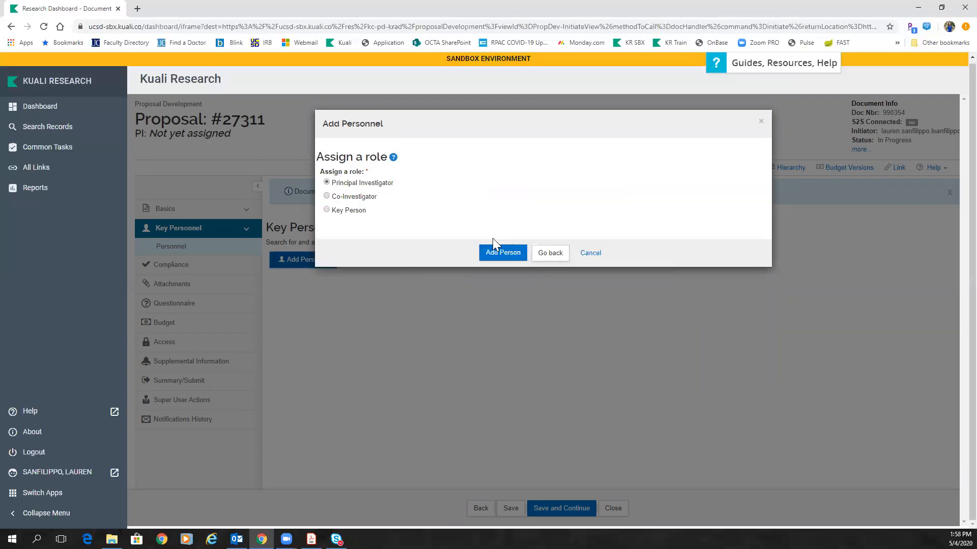
{"action": "left_click", "coordinate": [498, 249]}
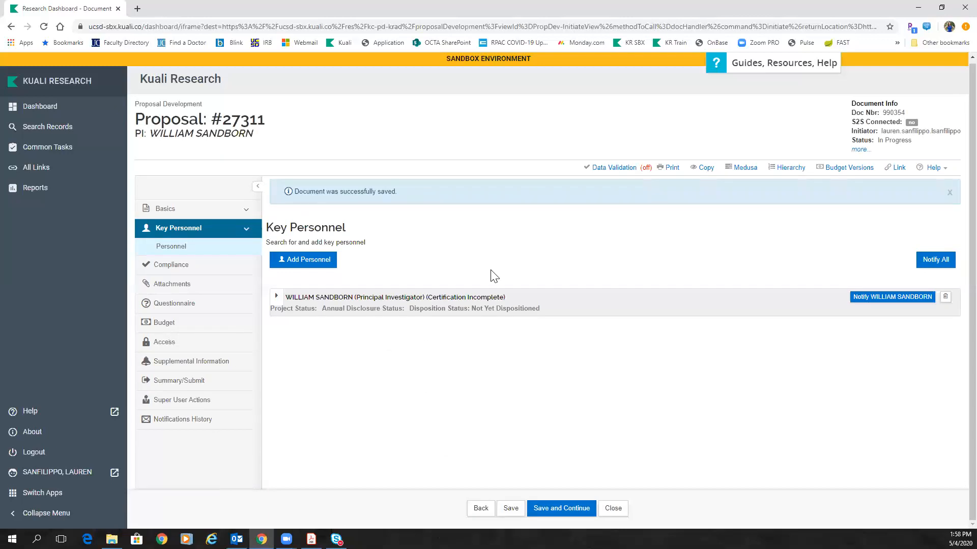
In the principal investigator's Research Questions, answer Yes for human research activities and Yes for human subjects protection regulations
{"action": "left_click", "coordinate": [277, 300]}
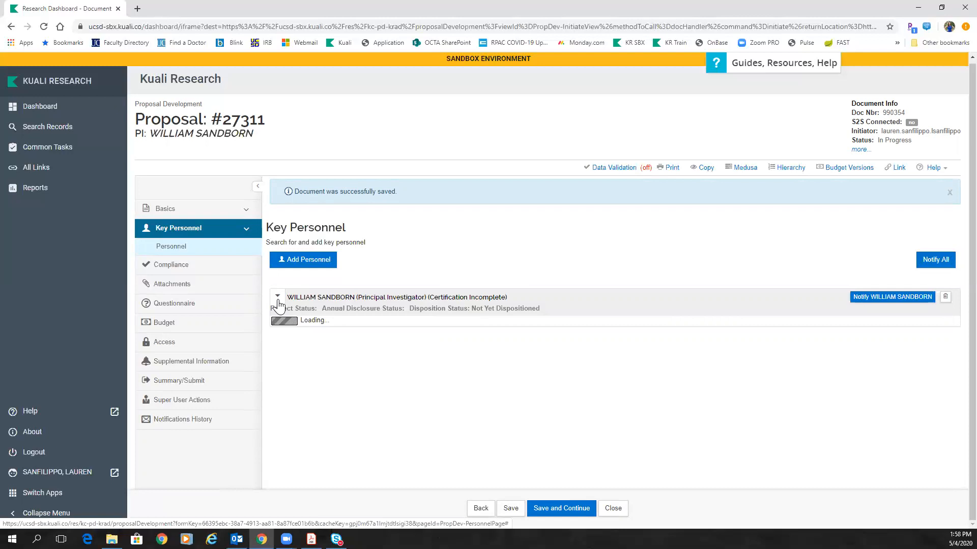
{"action": "left_click", "coordinate": [669, 337]}
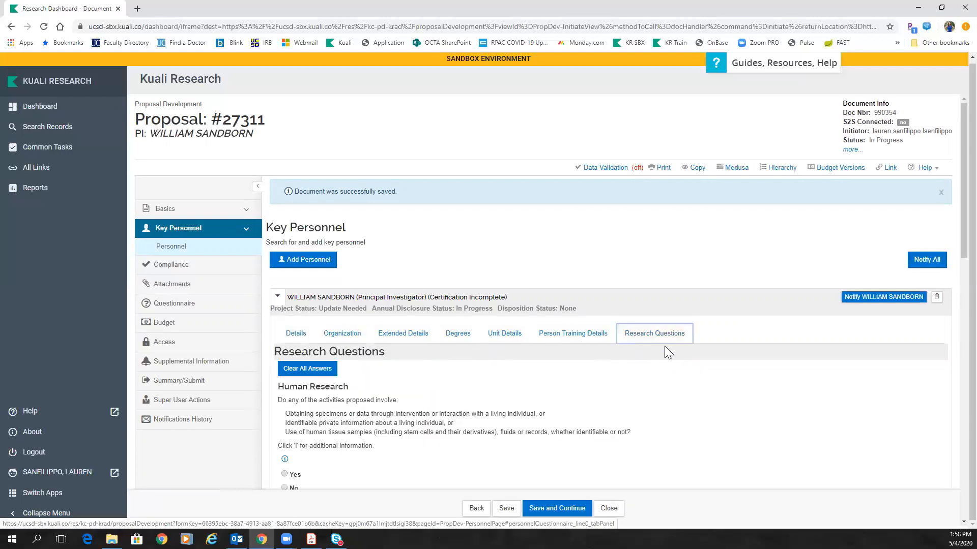
{"action": "scroll", "coordinate": [680, 431], "scroll_direction": "down", "scroll_amount": 1}
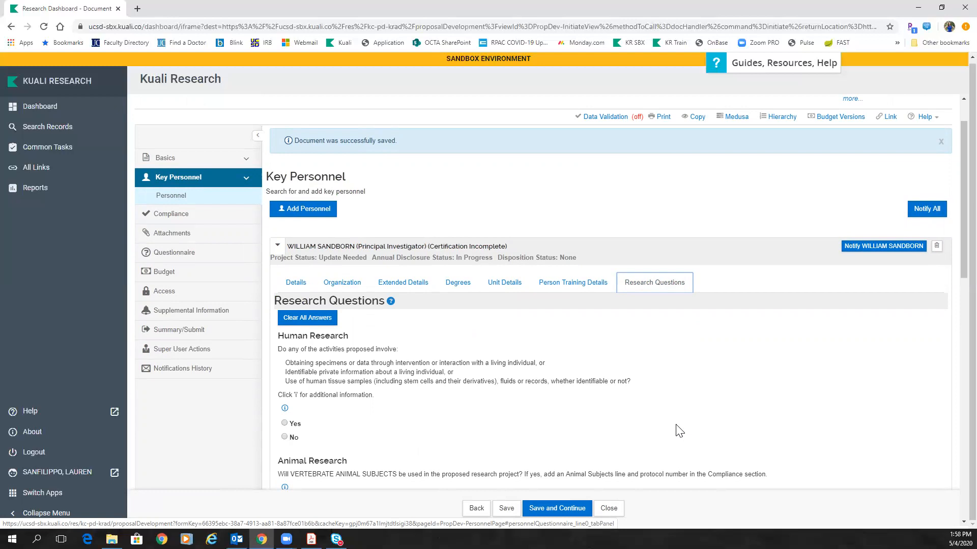
{"action": "scroll", "coordinate": [679, 430], "scroll_direction": "down", "scroll_amount": 2}
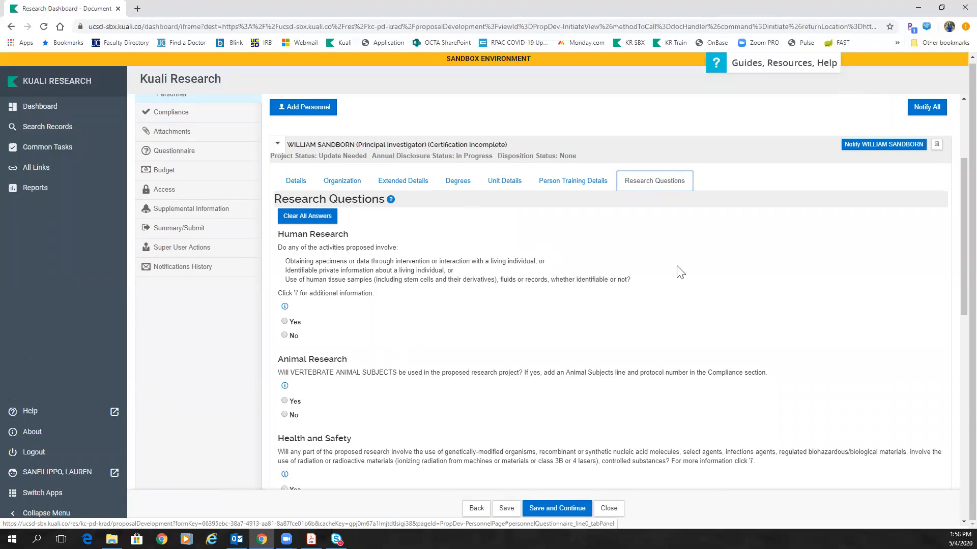
{"action": "scroll", "coordinate": [680, 272], "scroll_direction": "down", "scroll_amount": 2}
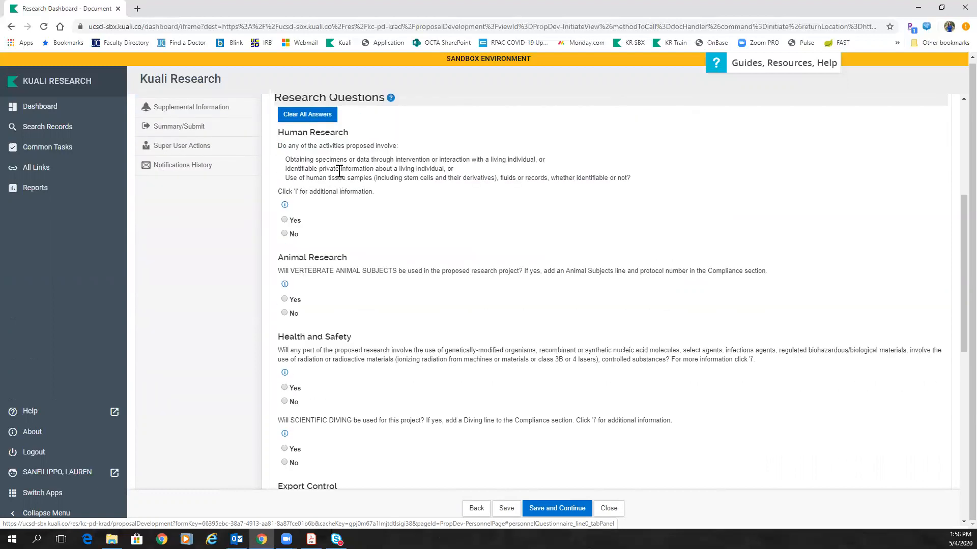
{"action": "left_click", "coordinate": [285, 221]}
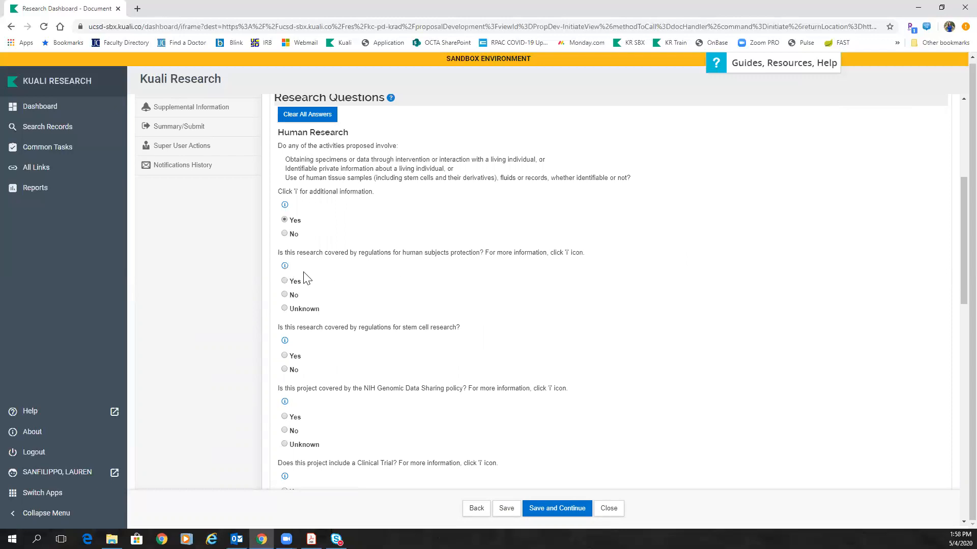
{"action": "left_click", "coordinate": [284, 282]}
Answer No for stem cell regulations and NIH Genomic Data Sharing, and Yes for including a clinical trial and a sponsor-provided study protocol
{"action": "scroll", "coordinate": [385, 284], "scroll_direction": "down", "scroll_amount": 3}
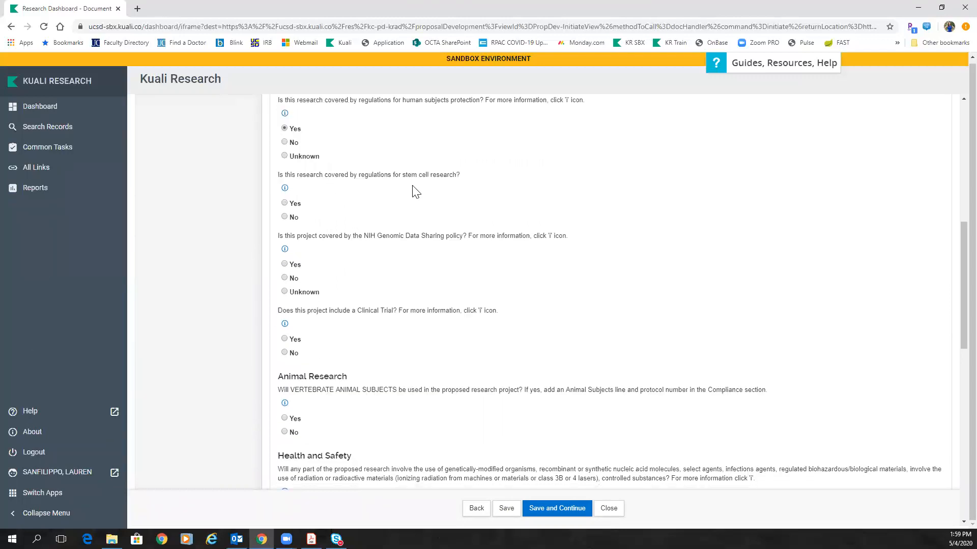
{"action": "left_click", "coordinate": [285, 218]}
{"action": "left_click", "coordinate": [285, 278]}
{"action": "scroll", "coordinate": [435, 310], "scroll_direction": "down", "scroll_amount": 1}
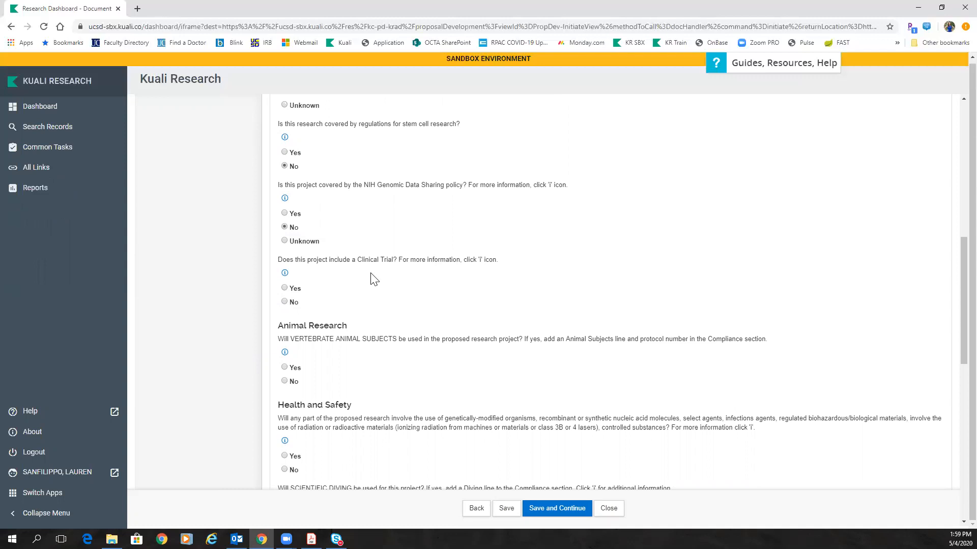
{"action": "left_click", "coordinate": [285, 288]}
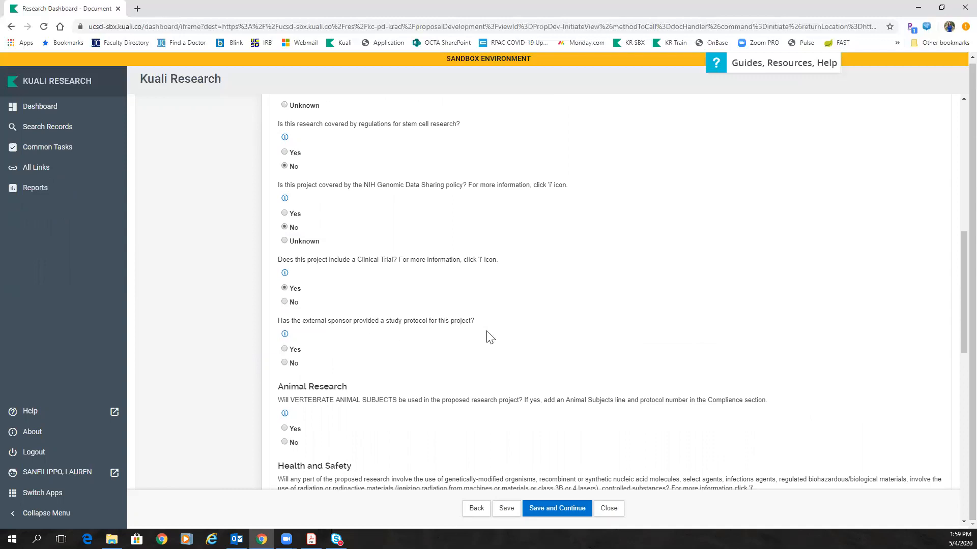
{"action": "left_click", "coordinate": [285, 350]}
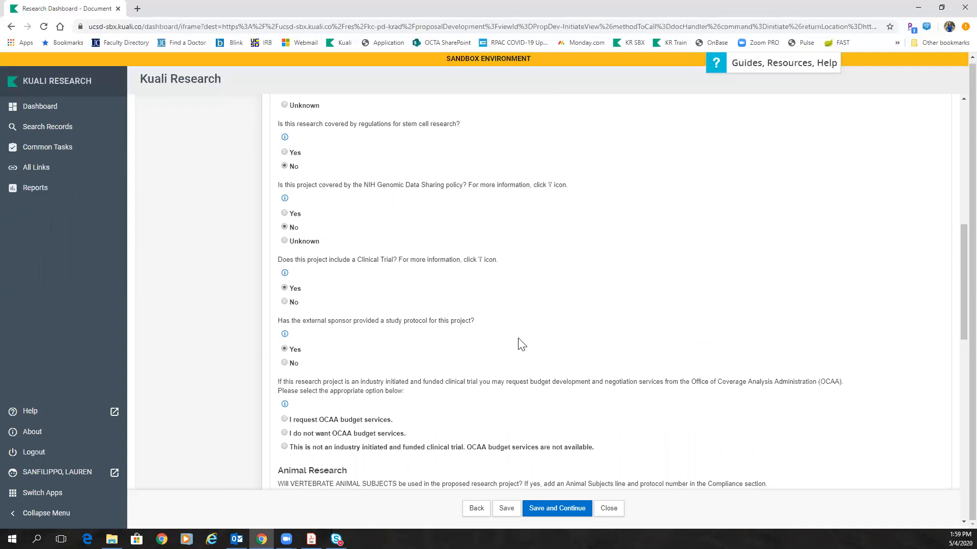
Choose "I request OCAA budget services" for the clinical trial and look through the remaining research questions
{"action": "scroll", "coordinate": [522, 345], "scroll_direction": "down", "scroll_amount": 2}
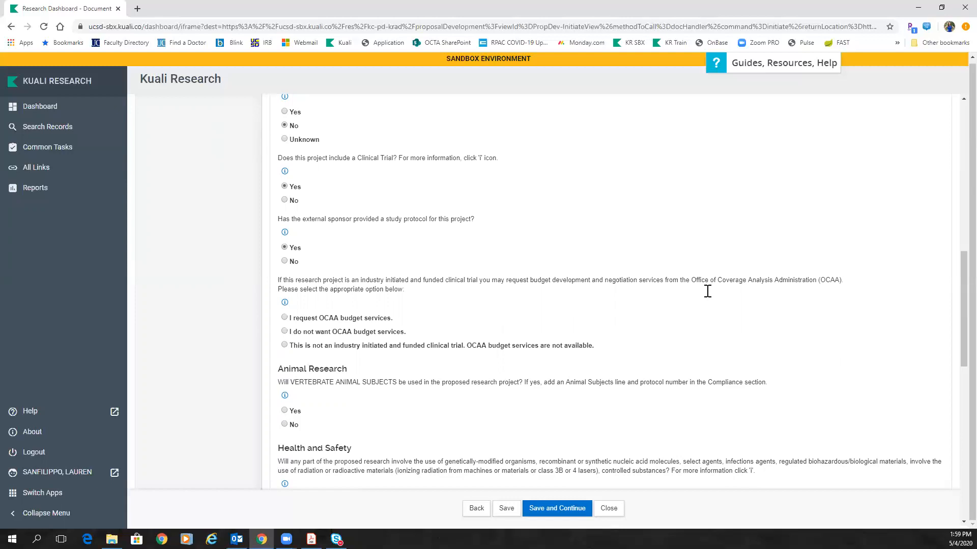
{"action": "left_click", "coordinate": [285, 318]}
{"action": "scroll", "coordinate": [551, 320], "scroll_direction": "down", "scroll_amount": 10}
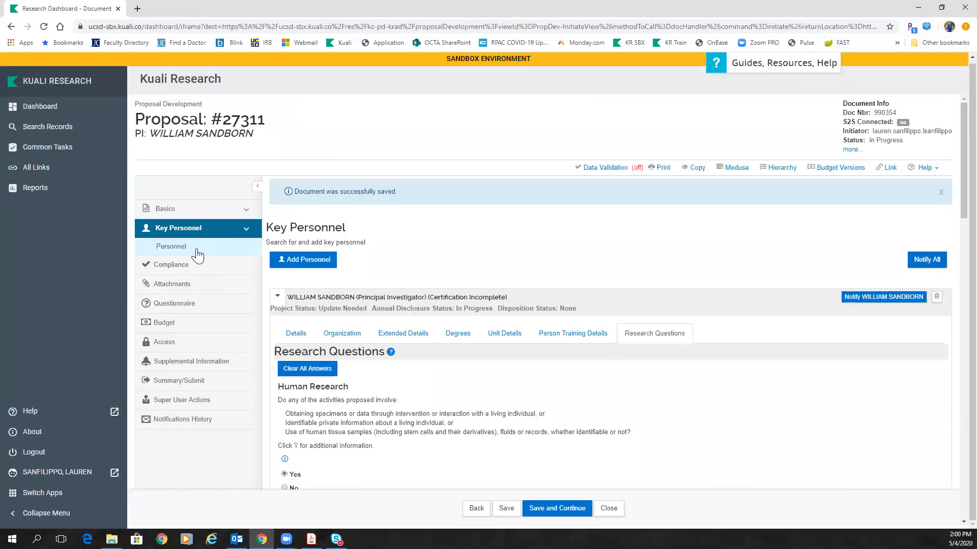
Review the proposal summary on the submission page, examine the route log's actions and pending requests, and close the log
{"action": "left_click", "coordinate": [195, 388]}
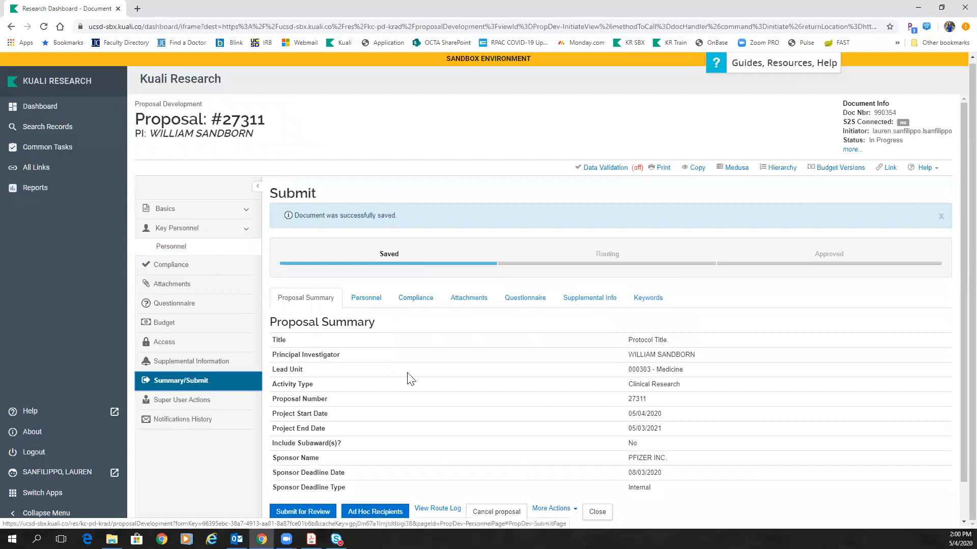
{"action": "scroll", "coordinate": [411, 379], "scroll_direction": "down", "scroll_amount": 1}
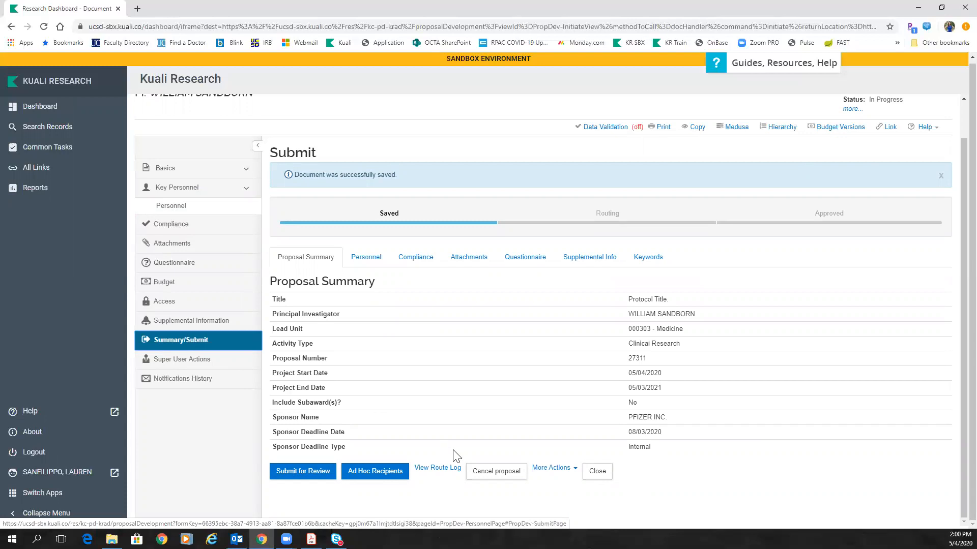
{"action": "left_click", "coordinate": [441, 467]}
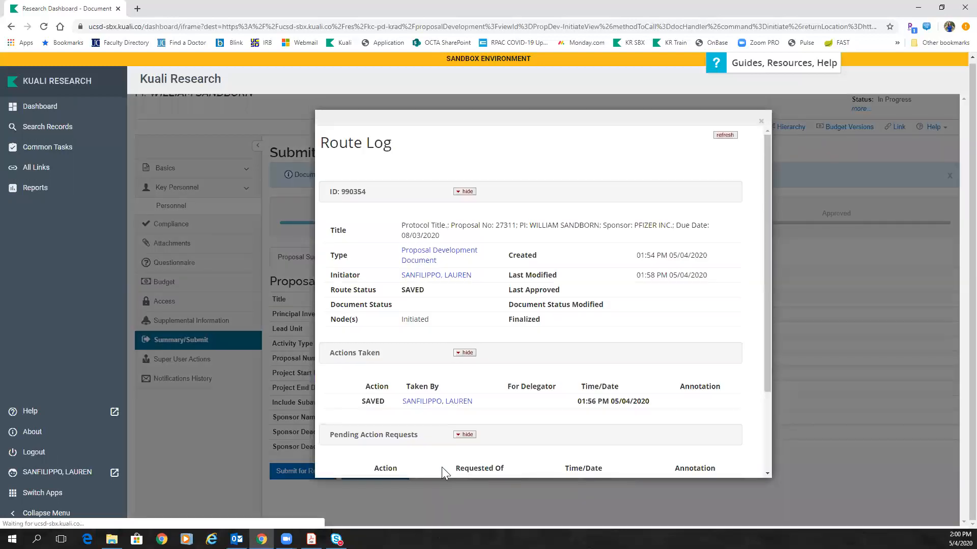
{"action": "scroll", "coordinate": [463, 369], "scroll_direction": "down", "scroll_amount": 3}
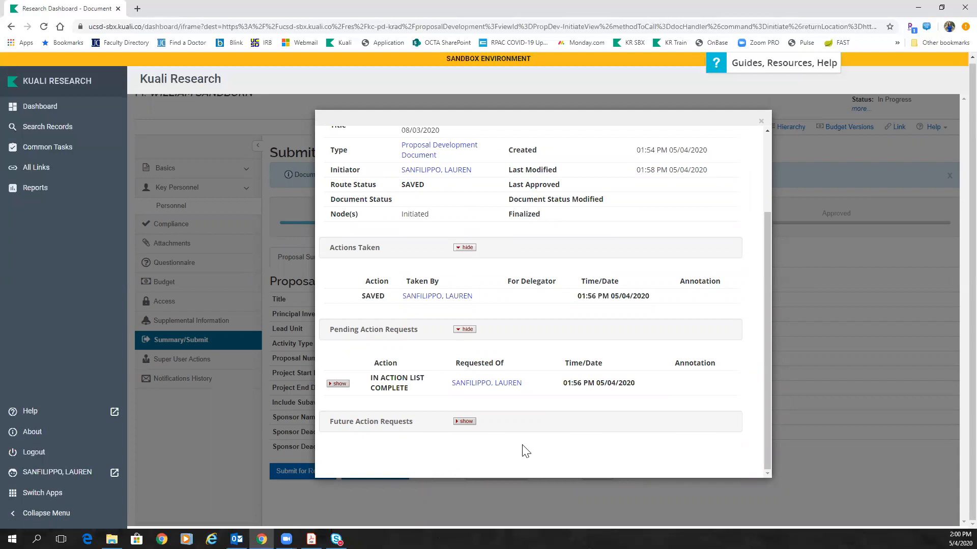
{"action": "left_click", "coordinate": [762, 122]}
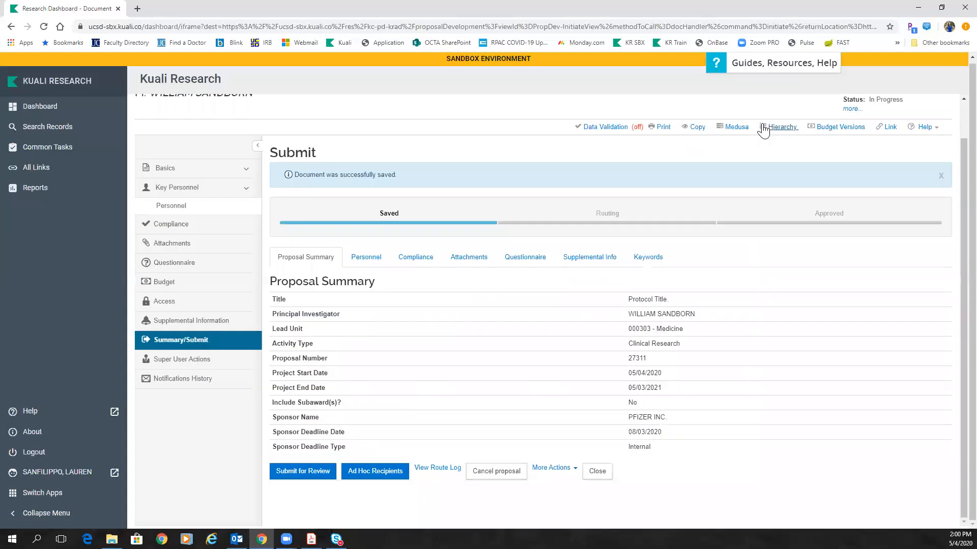